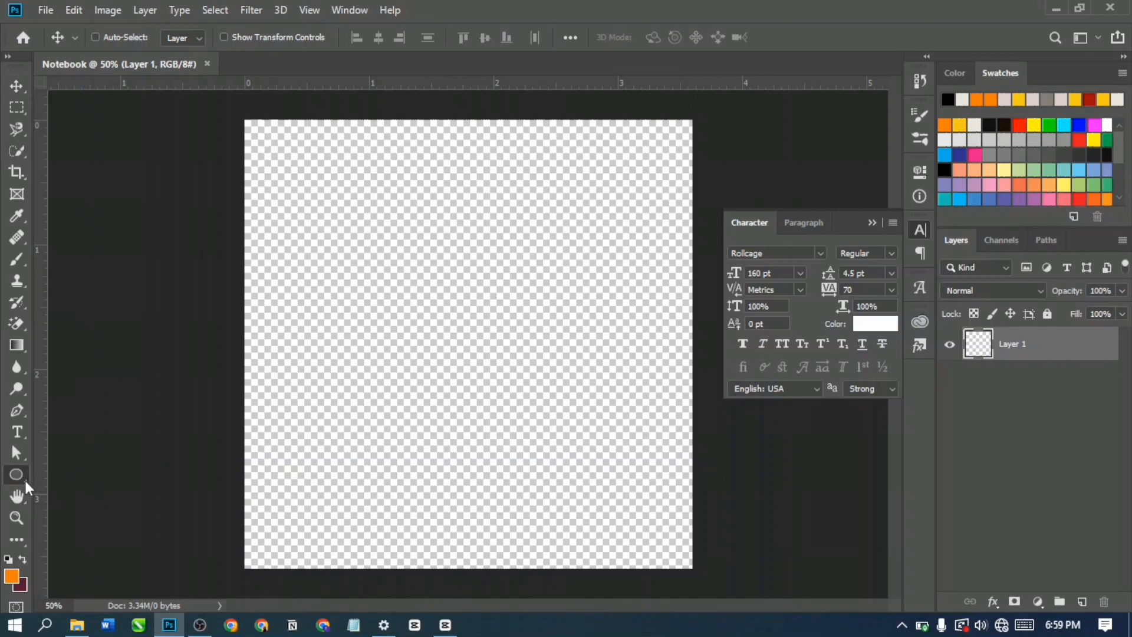
Step: Draw an orange rectangle over the empty canvas and set its size to 1080 × 1080 px
{"action": "left_click", "coordinate": [26, 482]}
{"action": "left_click", "coordinate": [78, 477]}
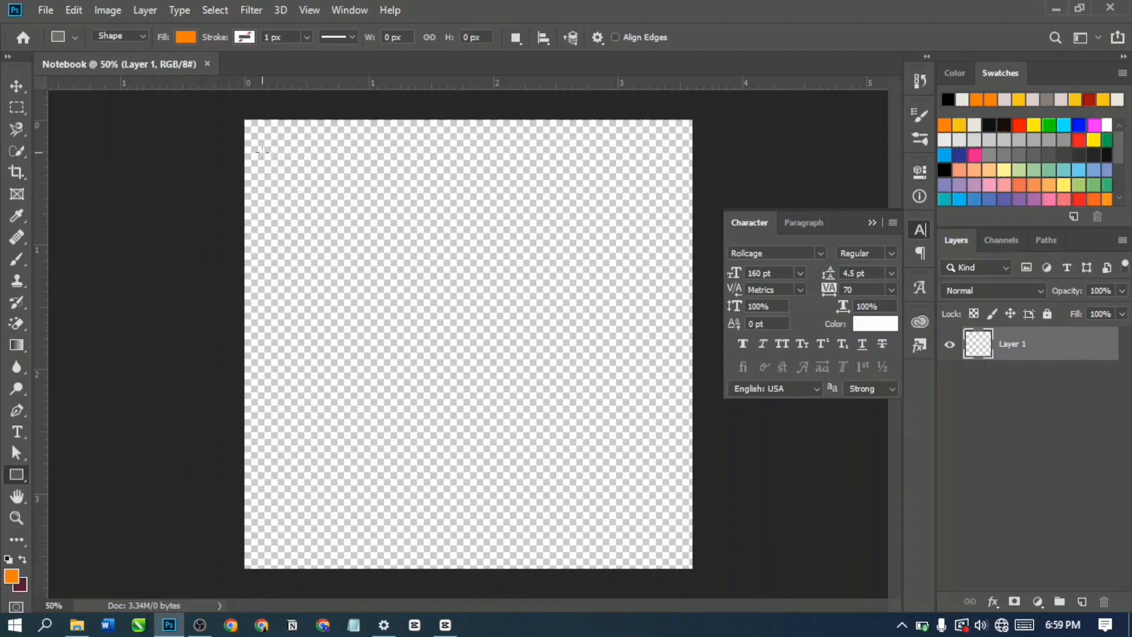
{"action": "left_click_drag", "start_coordinate": [262, 152], "coordinate": [653, 581]}
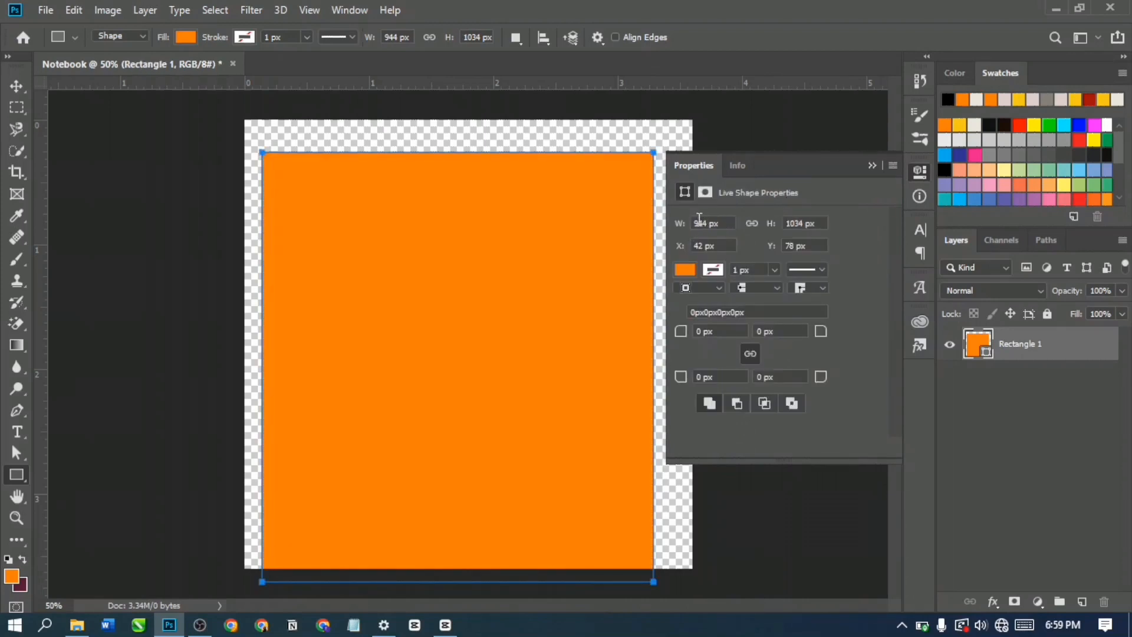
{"action": "double_click", "coordinate": [699, 223]}
{"action": "type", "text": "1080"}
{"action": "key", "text": "Tab"}
{"action": "type", "text": "1080"}
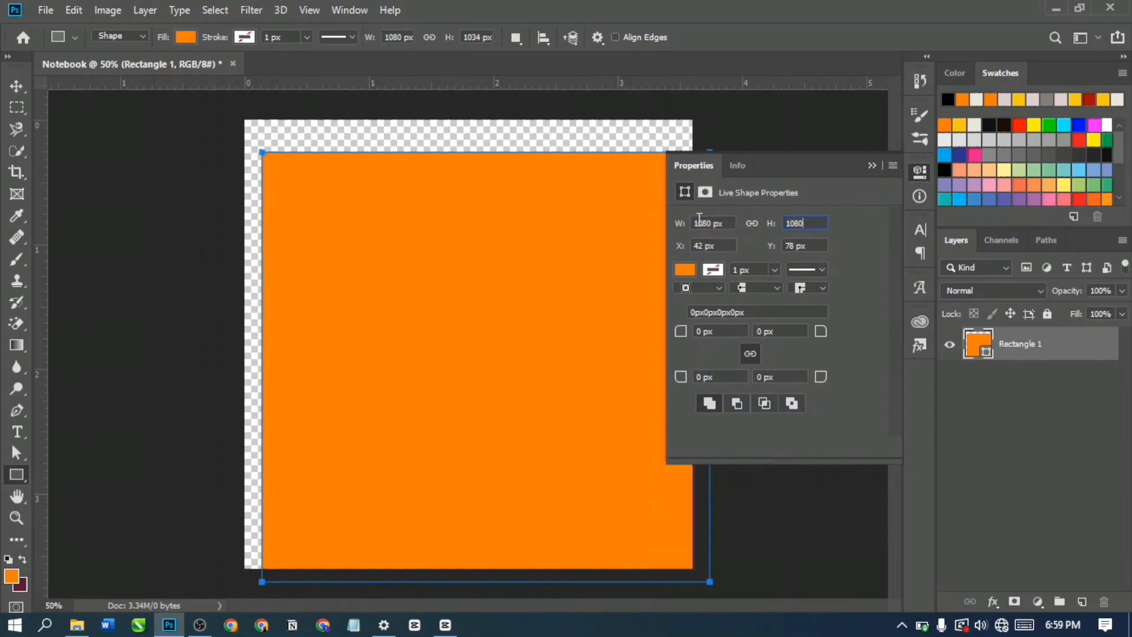
{"action": "left_click", "coordinate": [875, 154]}
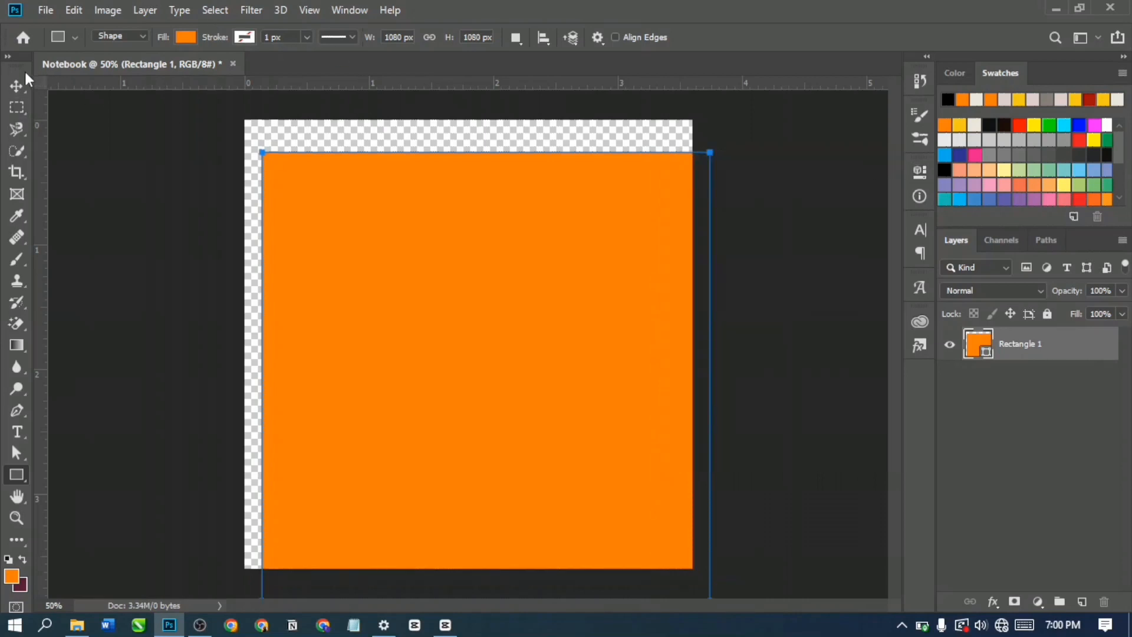
Step: Align the orange rectangle to the canvas, centred both horizontally and vertically
{"action": "left_click", "coordinate": [17, 88]}
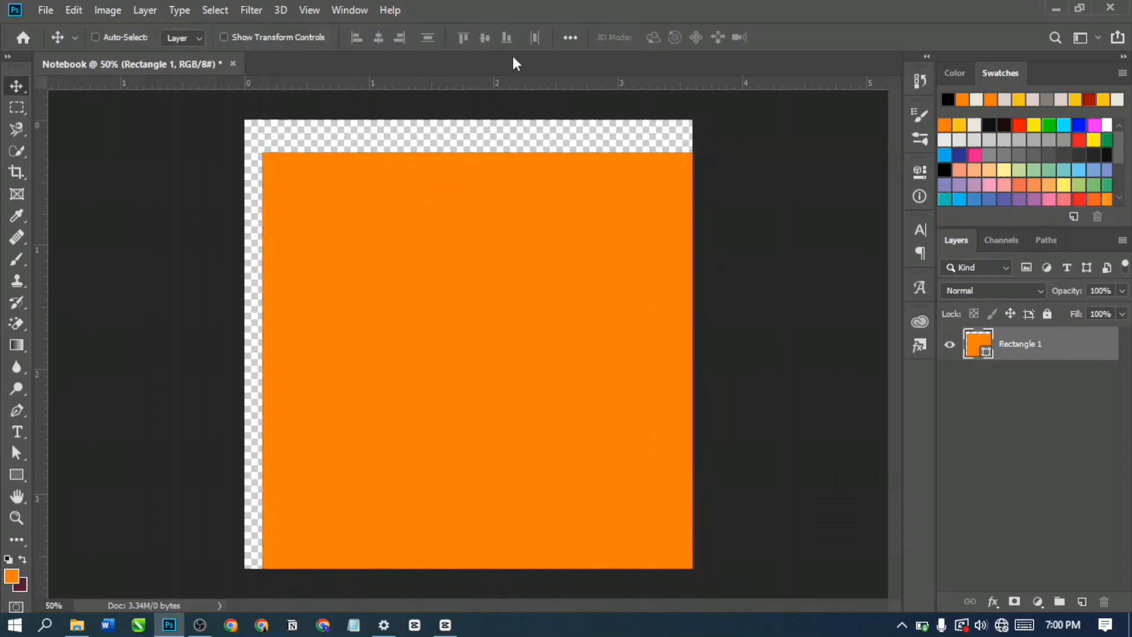
{"action": "left_click", "coordinate": [569, 38]}
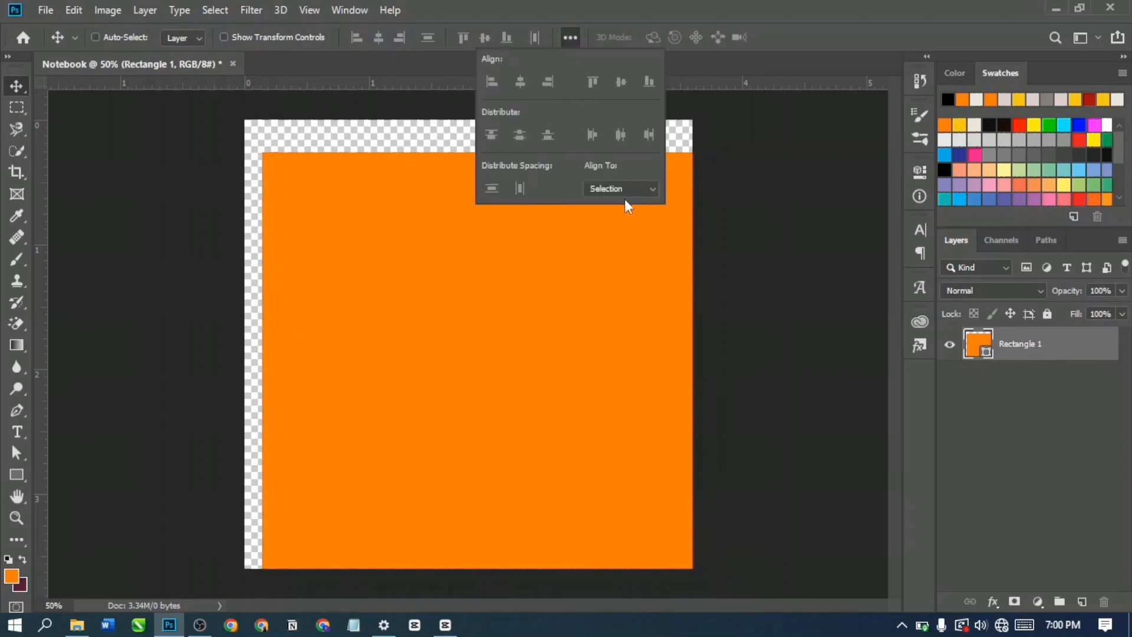
{"action": "left_click", "coordinate": [614, 183]}
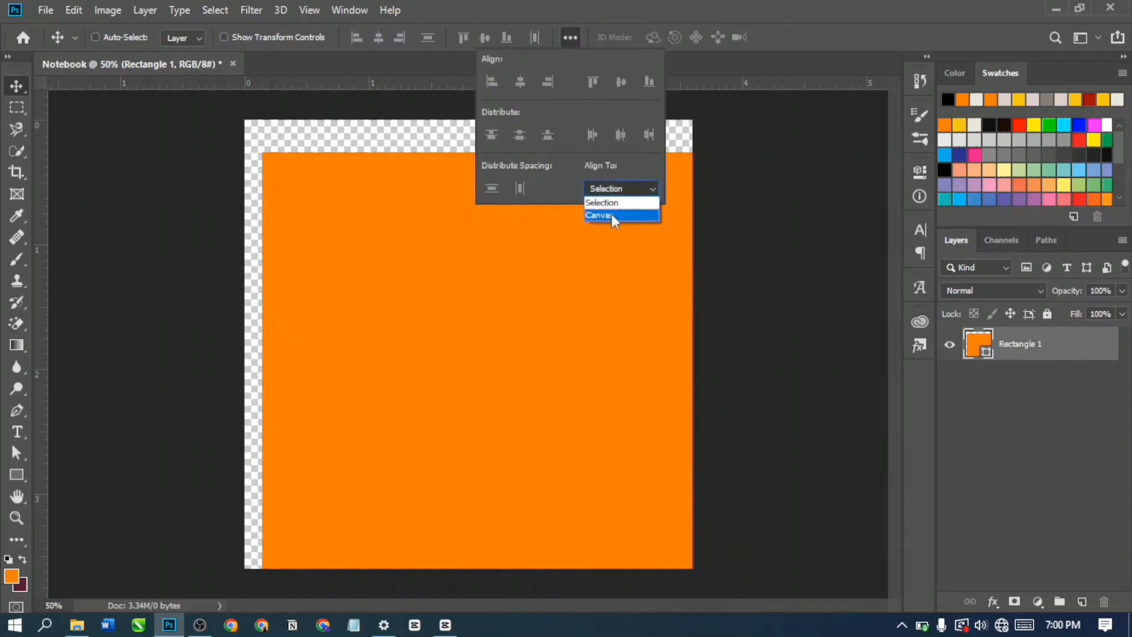
{"action": "left_click", "coordinate": [611, 214]}
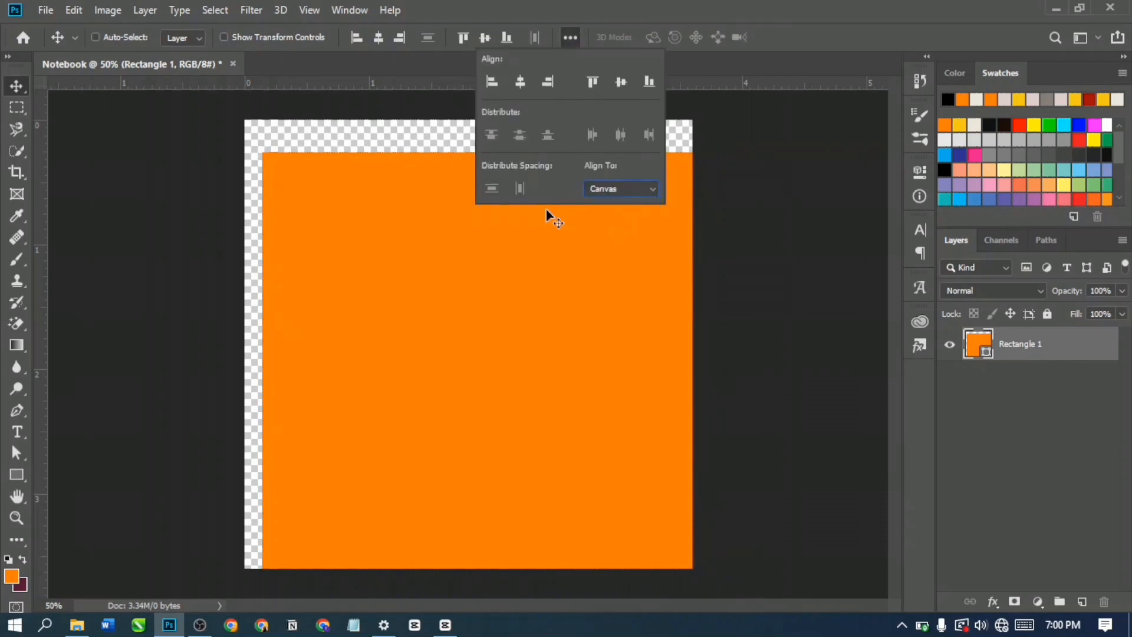
{"action": "left_click", "coordinate": [377, 37]}
{"action": "left_click", "coordinate": [484, 37]}
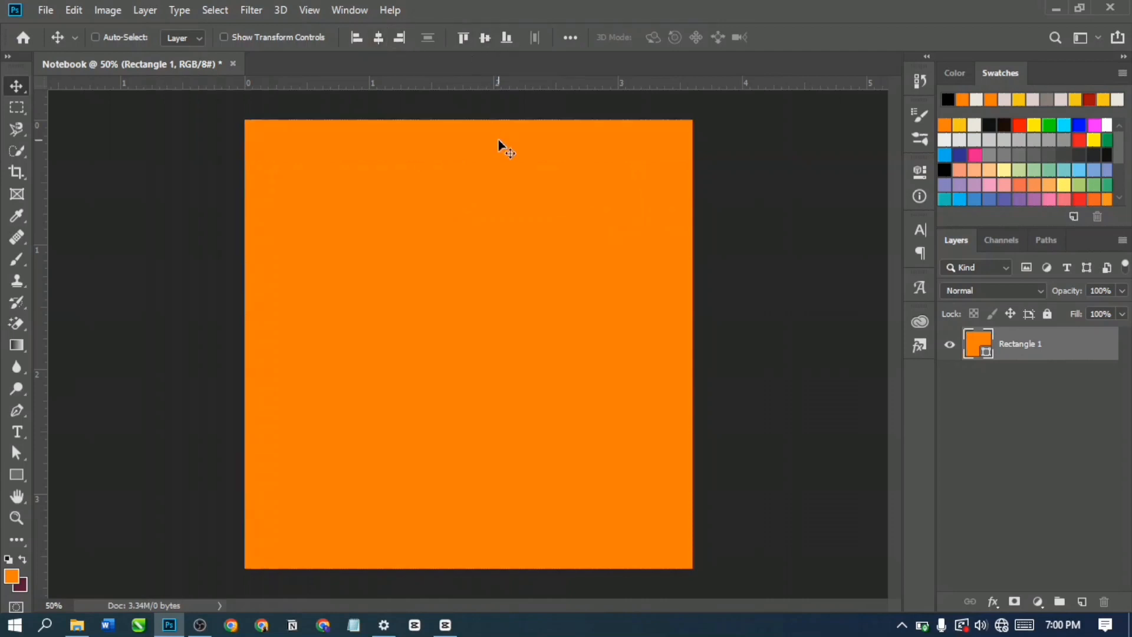
Step: Draw a second rectangle about 532 × 666 px in the middle of the orange background and fill it with off-white
{"action": "left_click", "coordinate": [1008, 426]}
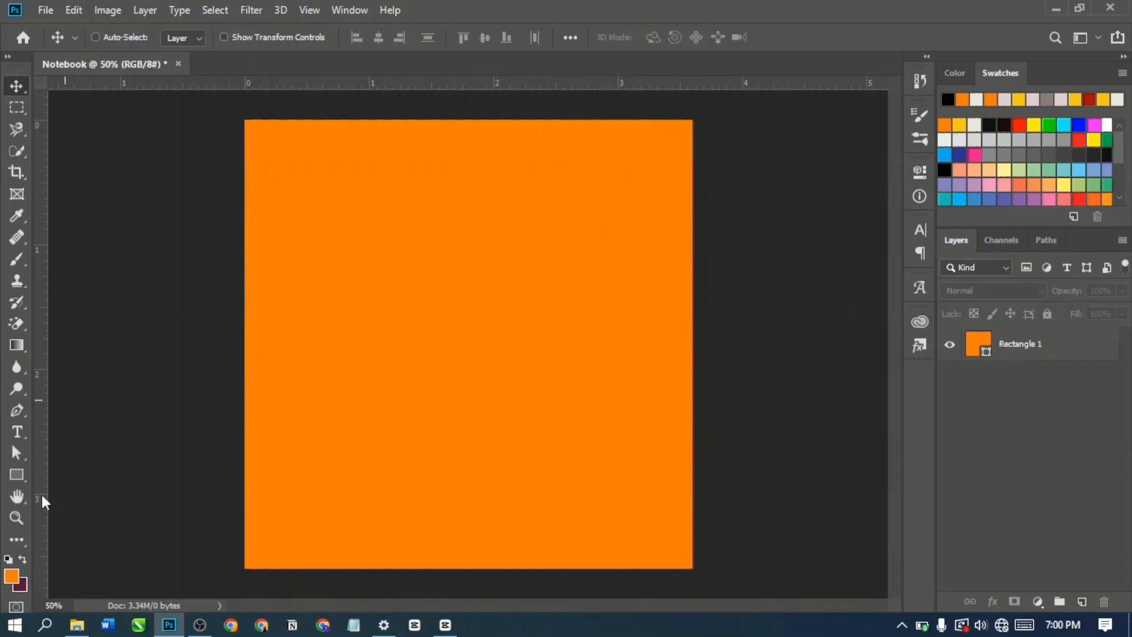
{"action": "left_click", "coordinate": [14, 475]}
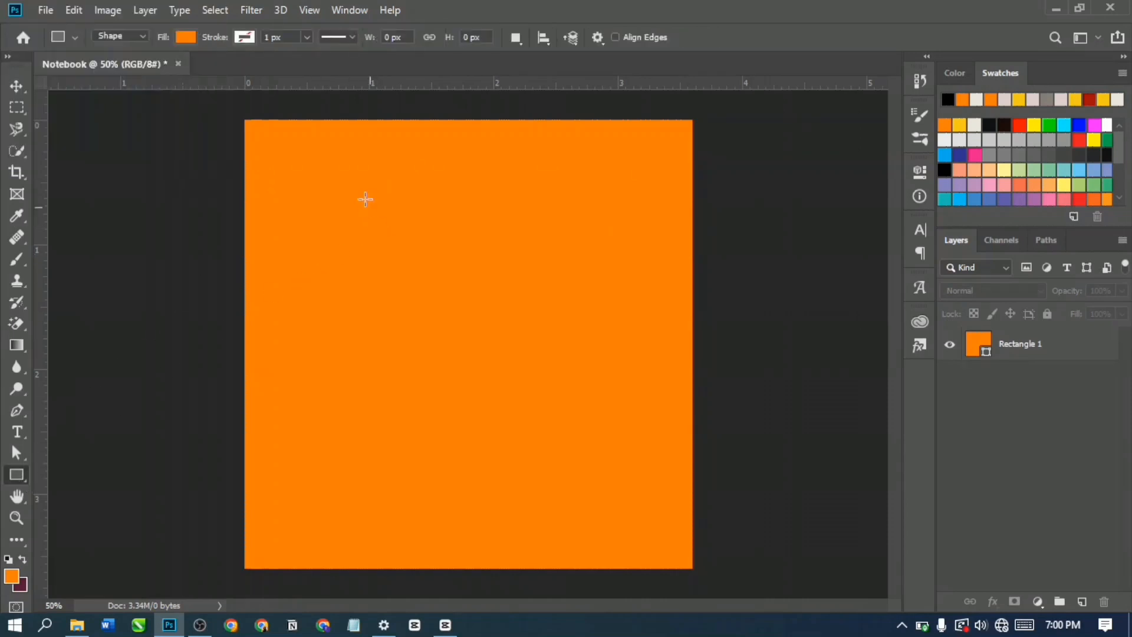
{"action": "left_click_drag", "start_coordinate": [365, 197], "coordinate": [586, 473]}
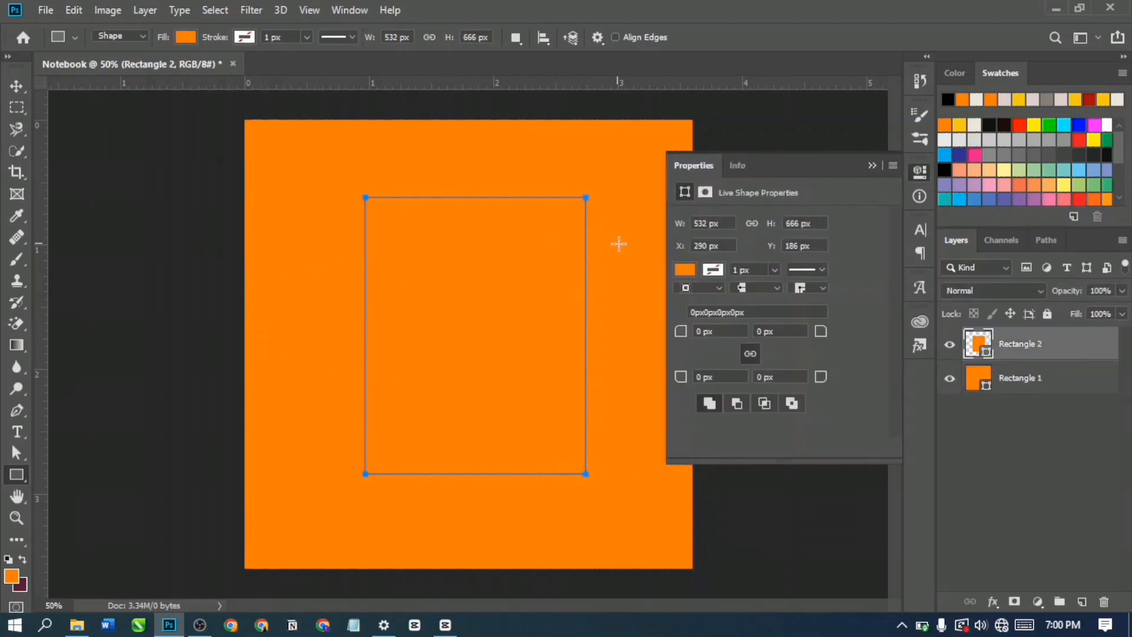
{"action": "left_click", "coordinate": [678, 269]}
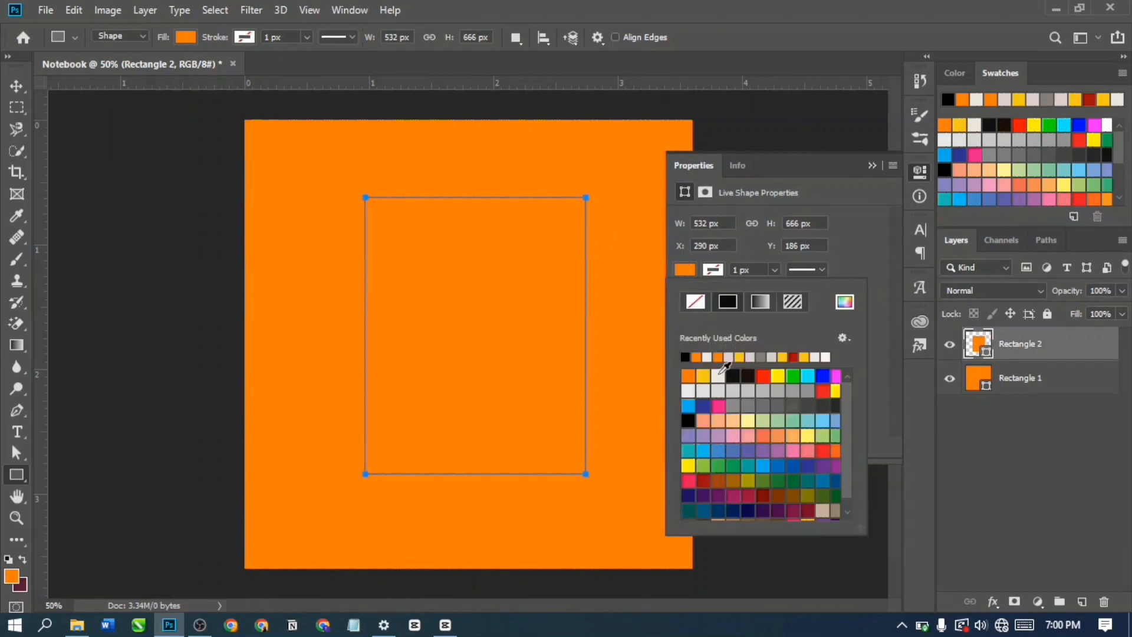
{"action": "left_click", "coordinate": [718, 375]}
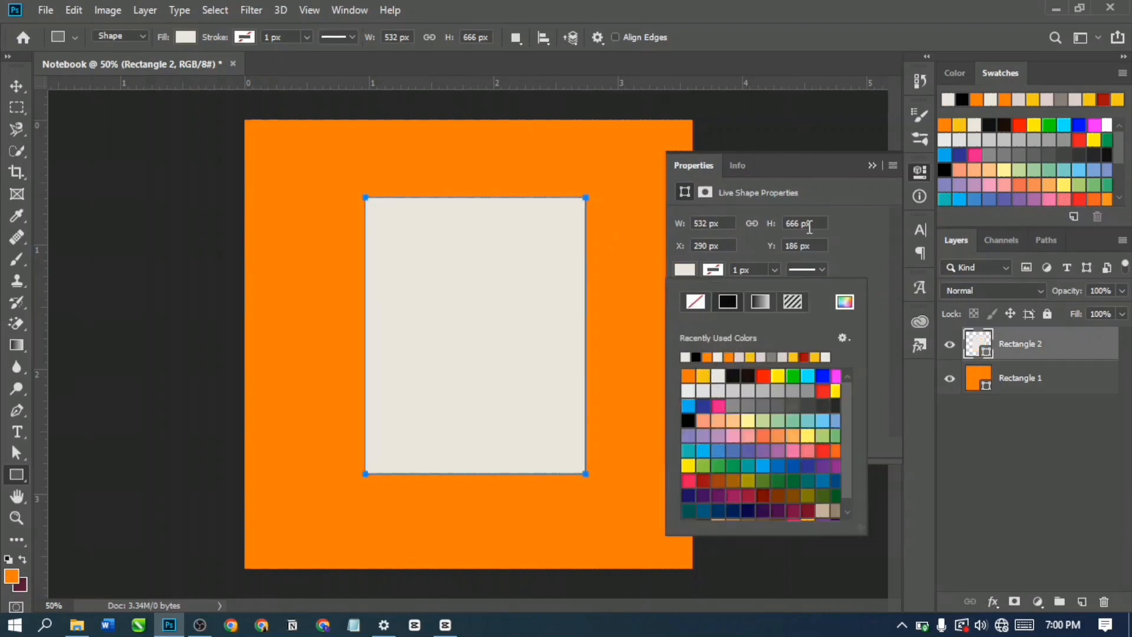
{"action": "left_click", "coordinate": [806, 185]}
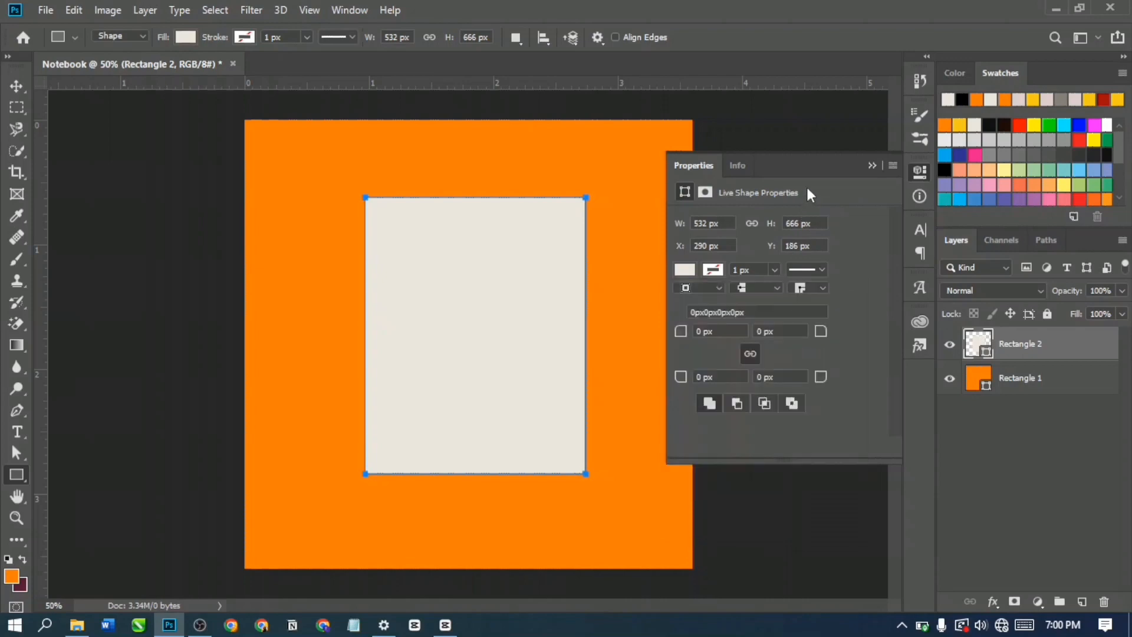
Step: Set the off-white rectangle's width to 550 px and centre it horizontally and vertically on the canvas
{"action": "double_click", "coordinate": [699, 223]}
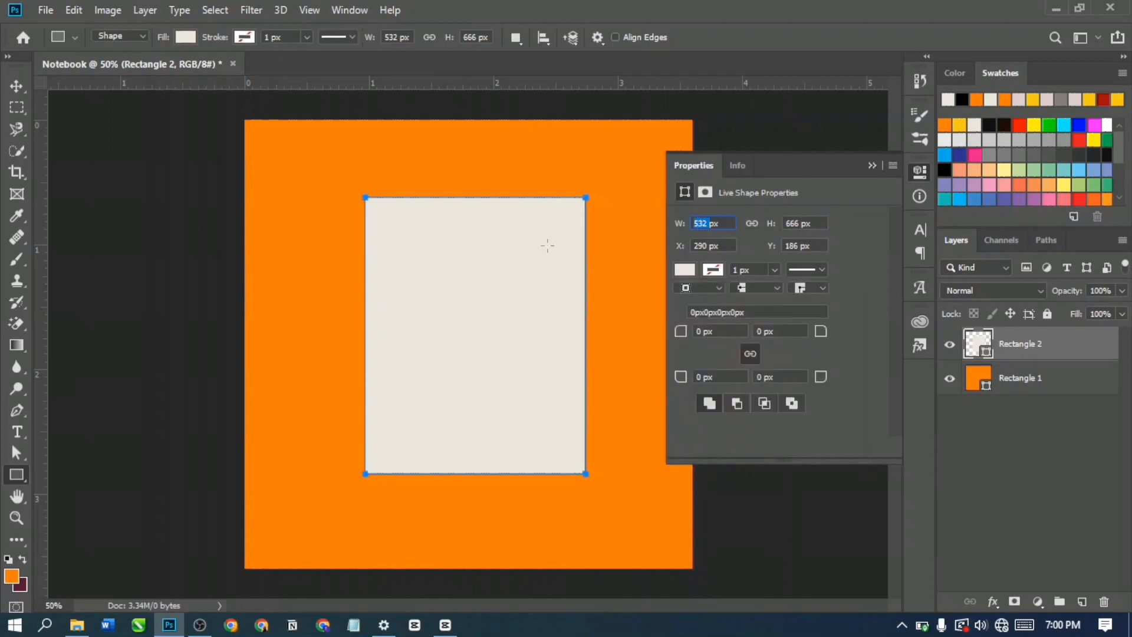
{"action": "type", "text": "550"}
{"action": "key", "text": "Return"}
{"action": "key", "text": "v"}
{"action": "left_click", "coordinate": [380, 38]}
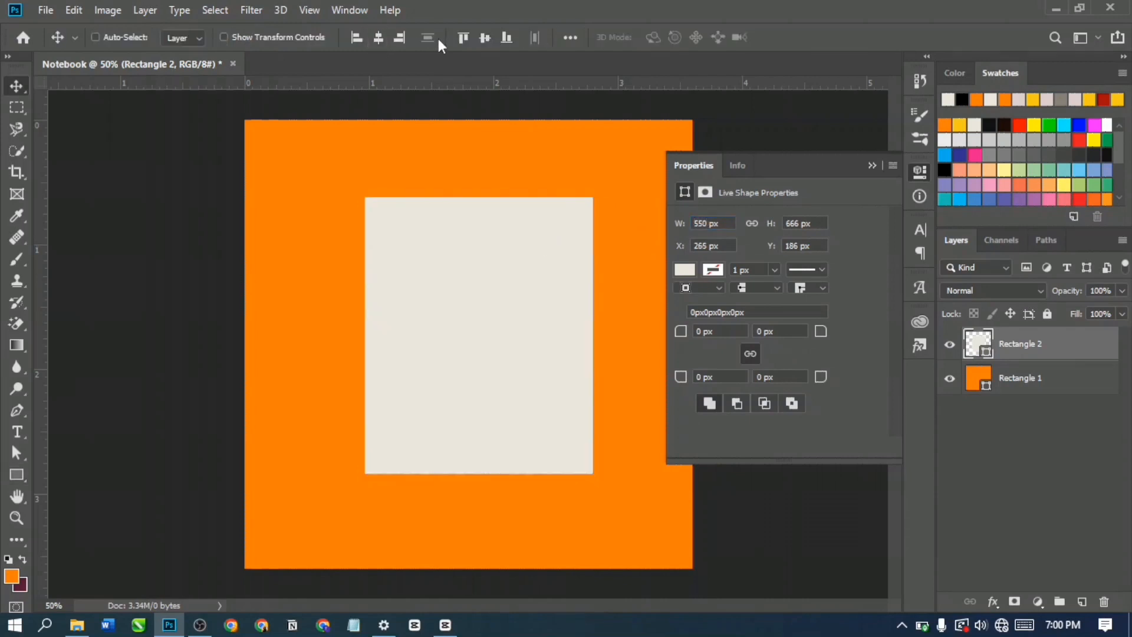
{"action": "left_click", "coordinate": [489, 34]}
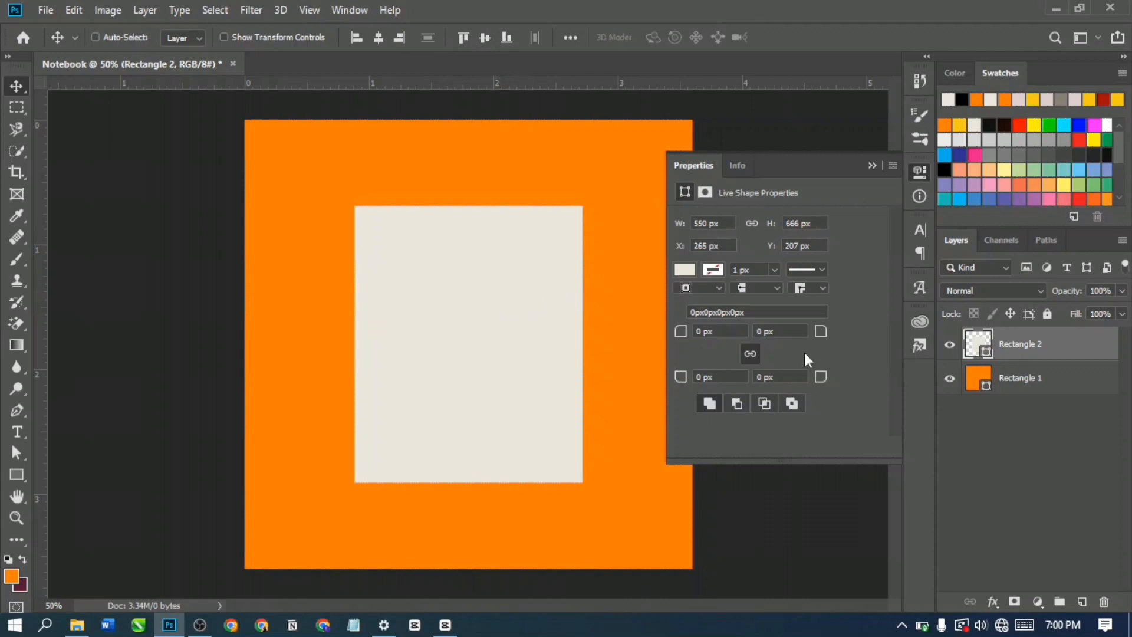
Step: Round all four corners of the off-white rectangle to 92 px
{"action": "left_click_drag", "start_coordinate": [679, 330], "coordinate": [749, 348]}
{"action": "left_click", "coordinate": [749, 350]}
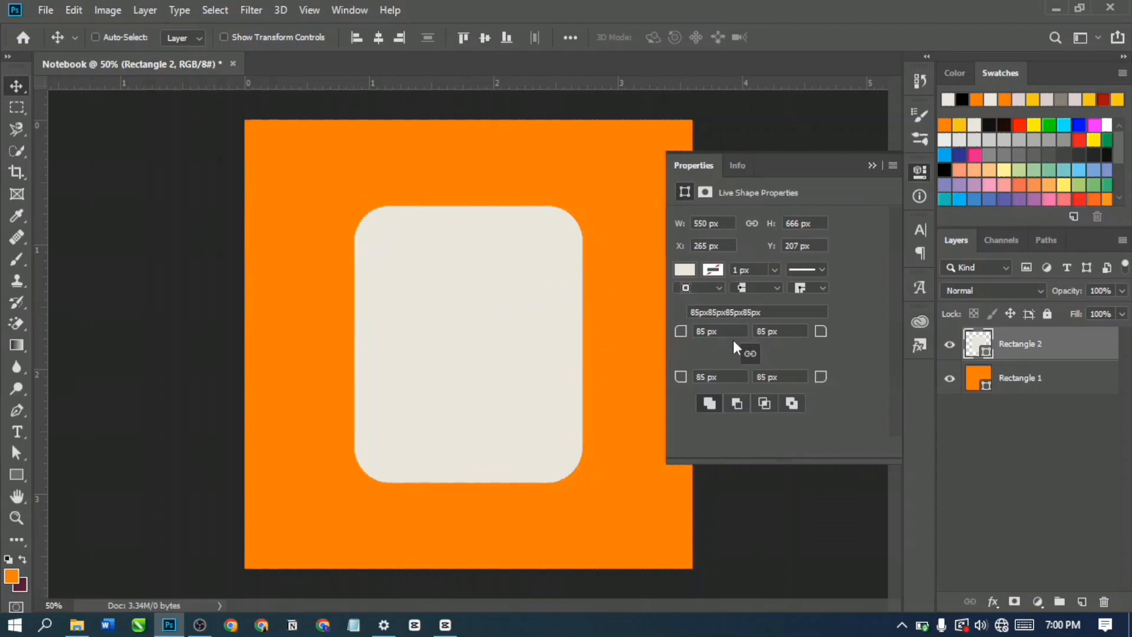
{"action": "left_click_drag", "start_coordinate": [679, 331], "coordinate": [677, 339]}
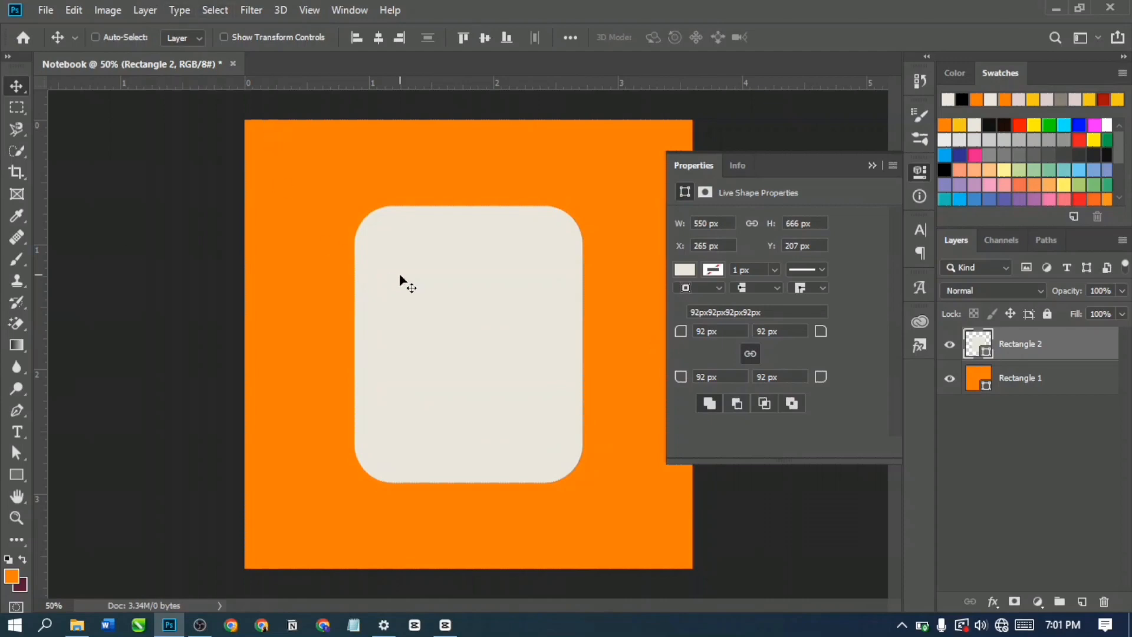
{"action": "left_click", "coordinate": [871, 165]}
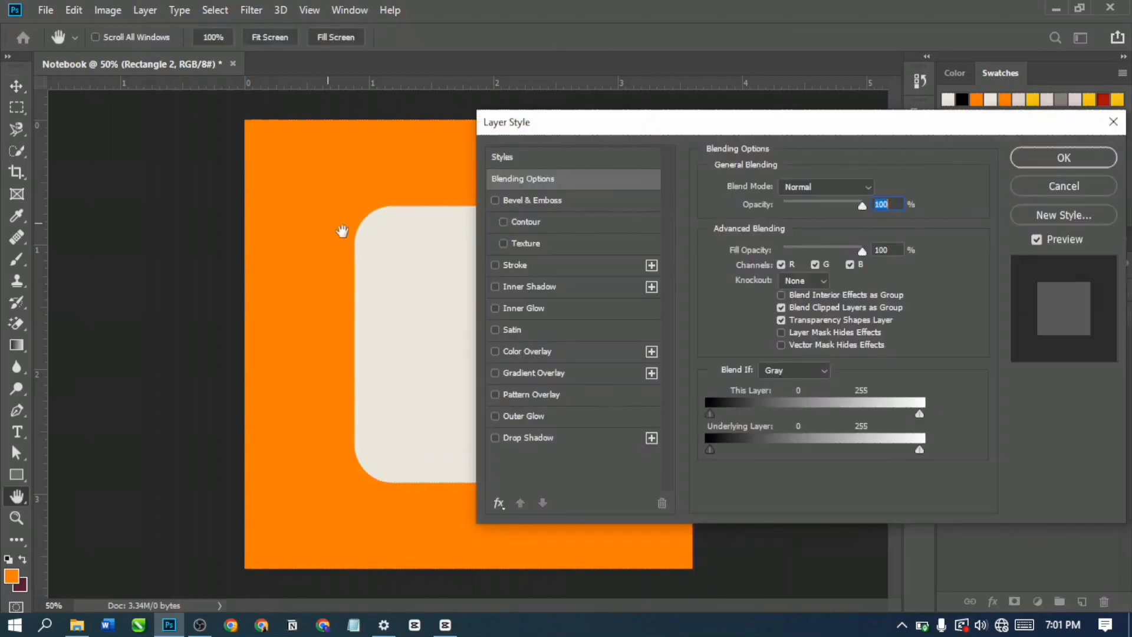
Step: Add a drop shadow to the off-white rectangle with a 36° angle, 13 px distance, 0% spread and 16 px size
{"action": "left_click", "coordinate": [508, 437]}
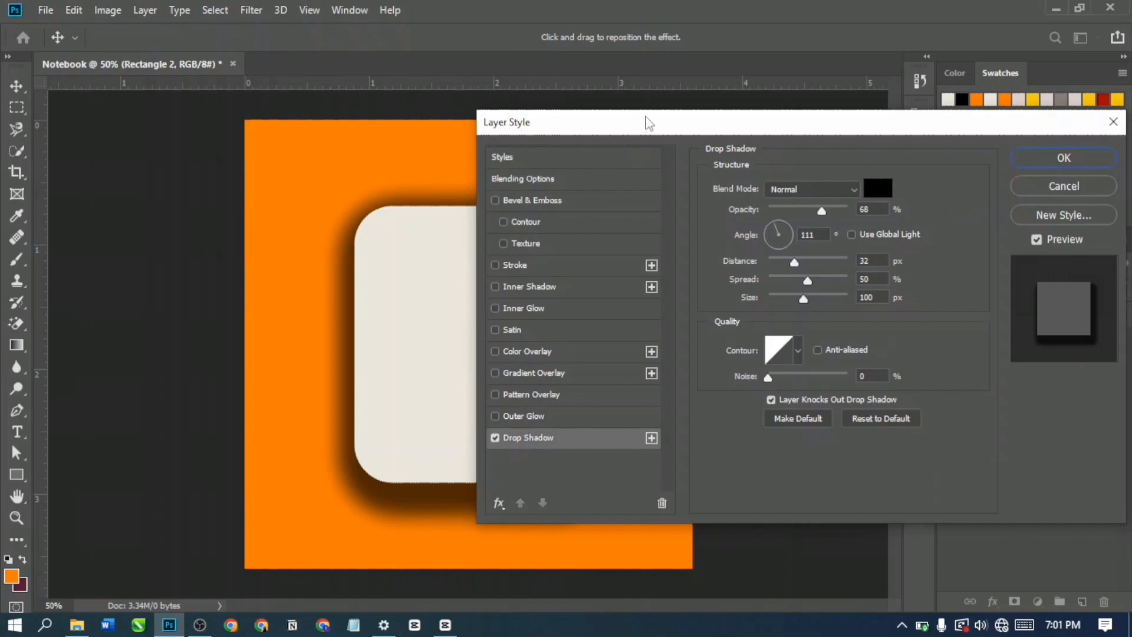
{"action": "left_click_drag", "start_coordinate": [649, 121], "coordinate": [720, 117]}
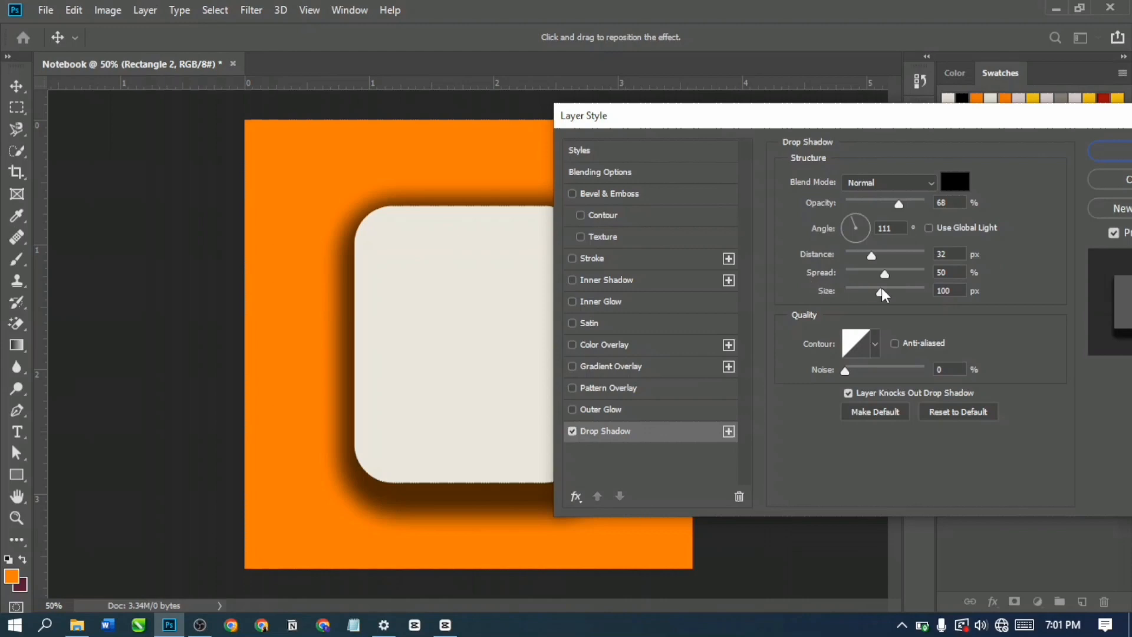
{"action": "left_click_drag", "start_coordinate": [878, 293], "coordinate": [851, 275]}
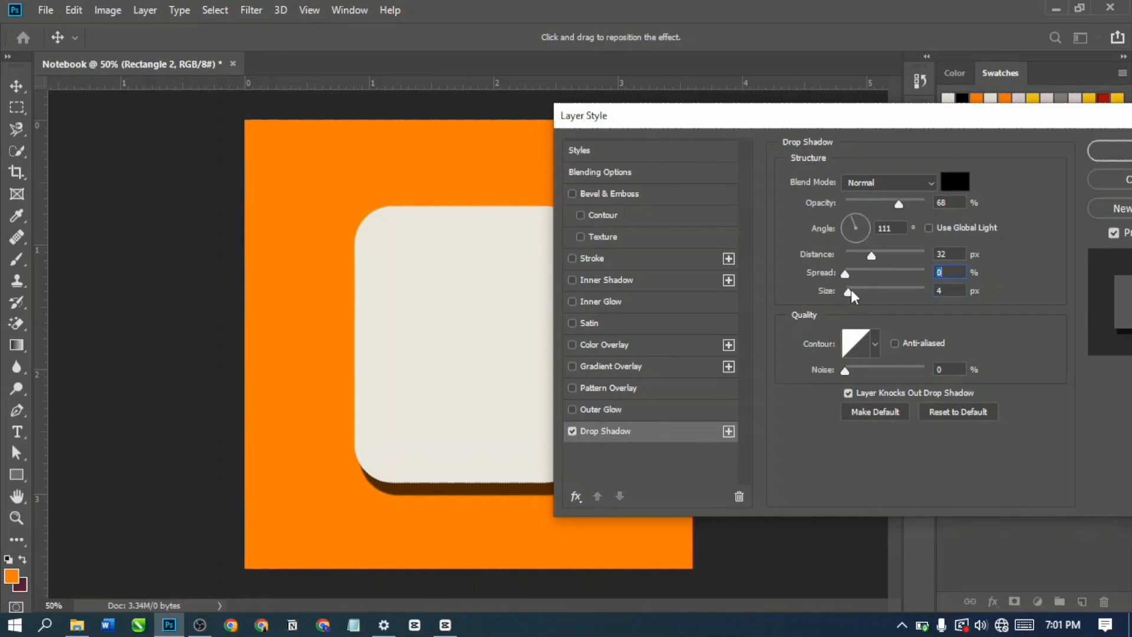
{"action": "left_click", "coordinate": [850, 290]}
{"action": "left_click_drag", "start_coordinate": [850, 289], "coordinate": [855, 289]}
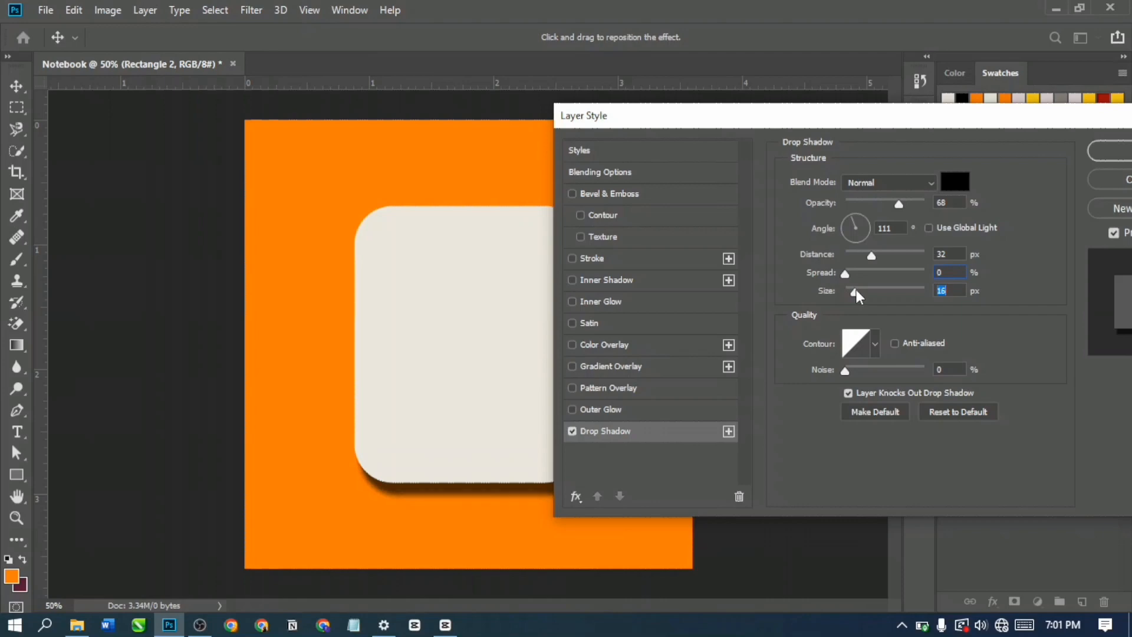
{"action": "mouse_move", "coordinate": [437, 442]}
{"action": "left_mouse_down"}
{"action": "mouse_move", "coordinate": [415, 437]}
{"action": "mouse_move", "coordinate": [430, 442]}
{"action": "mouse_move", "coordinate": [427, 428]}
{"action": "left_mouse_up"}
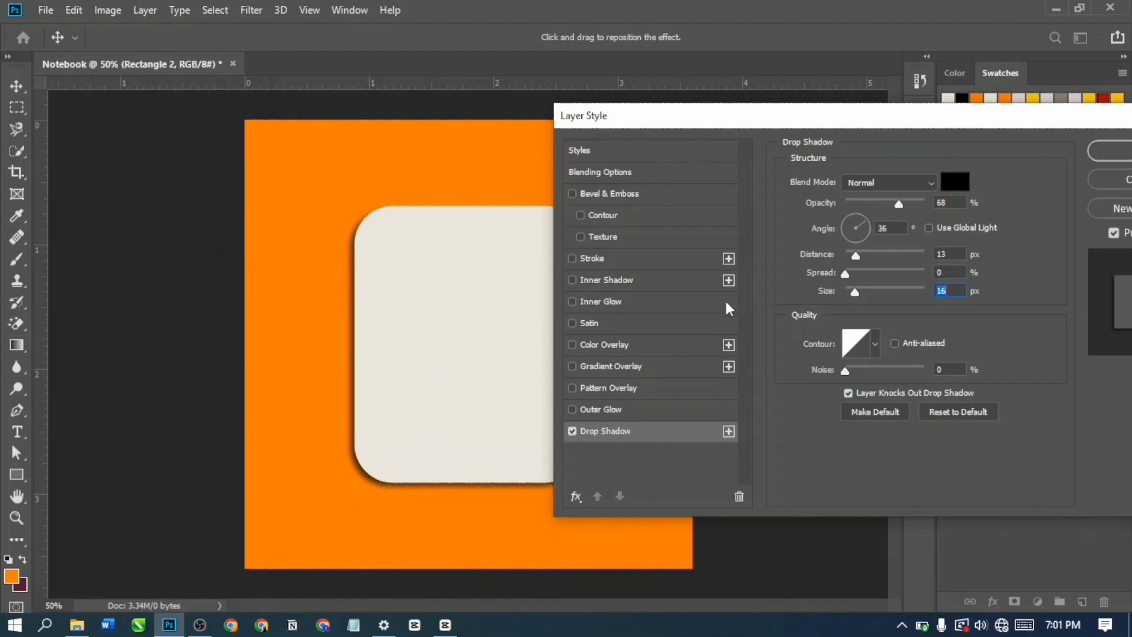
Step: Set the drop shadow's opacity to 33% and apply the layer style
{"action": "left_click", "coordinate": [878, 200]}
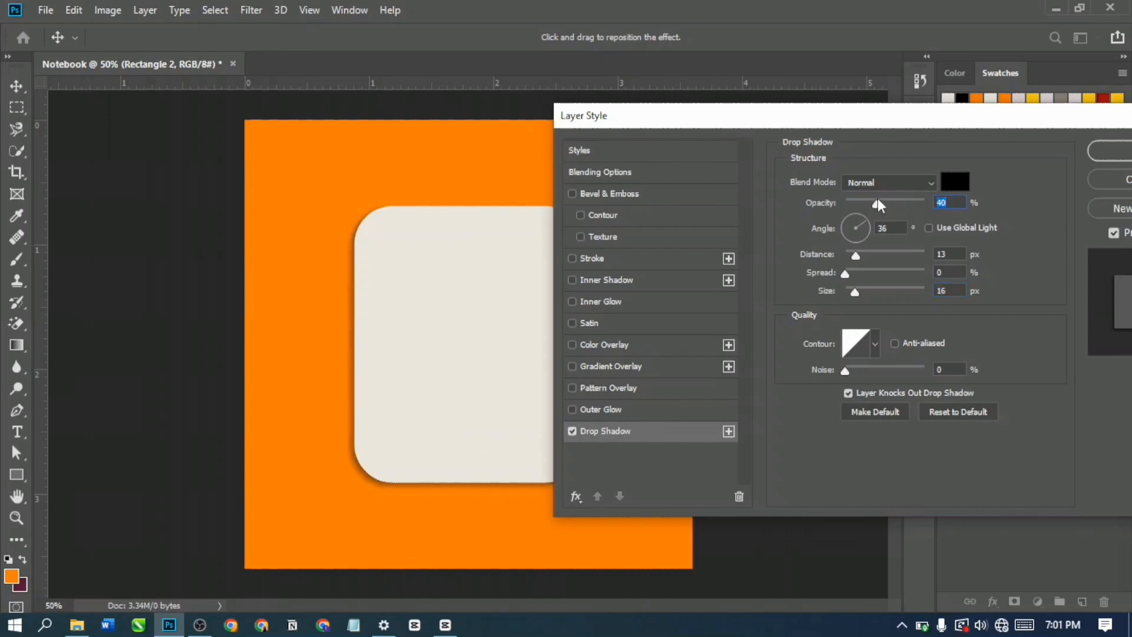
{"action": "left_click", "coordinate": [865, 199]}
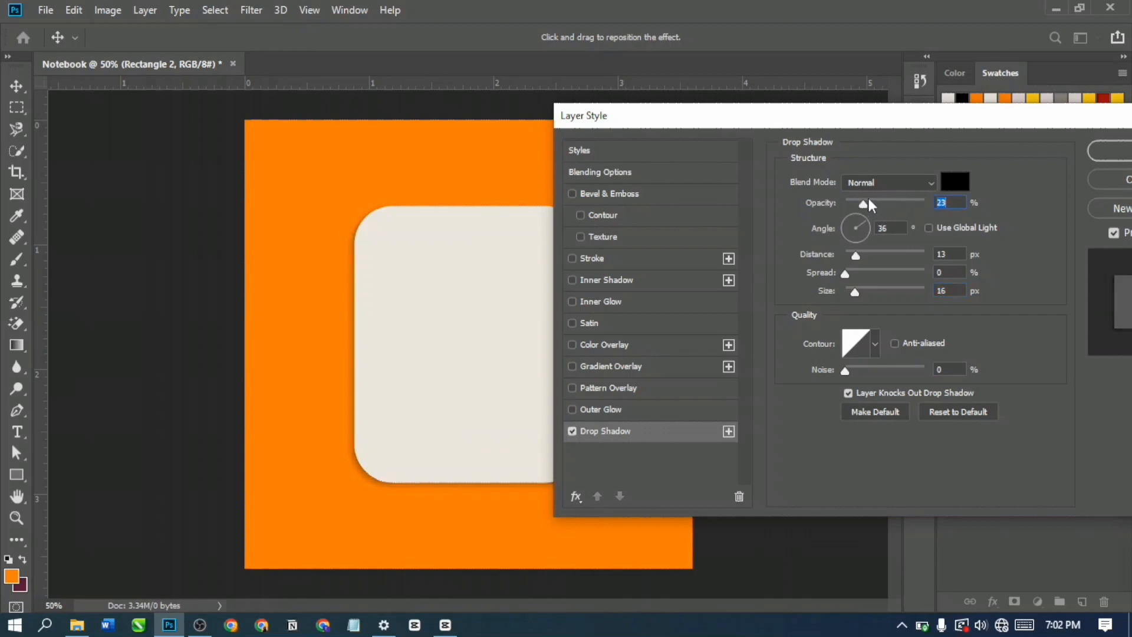
{"action": "left_click", "coordinate": [872, 199]}
{"action": "left_click", "coordinate": [880, 204]}
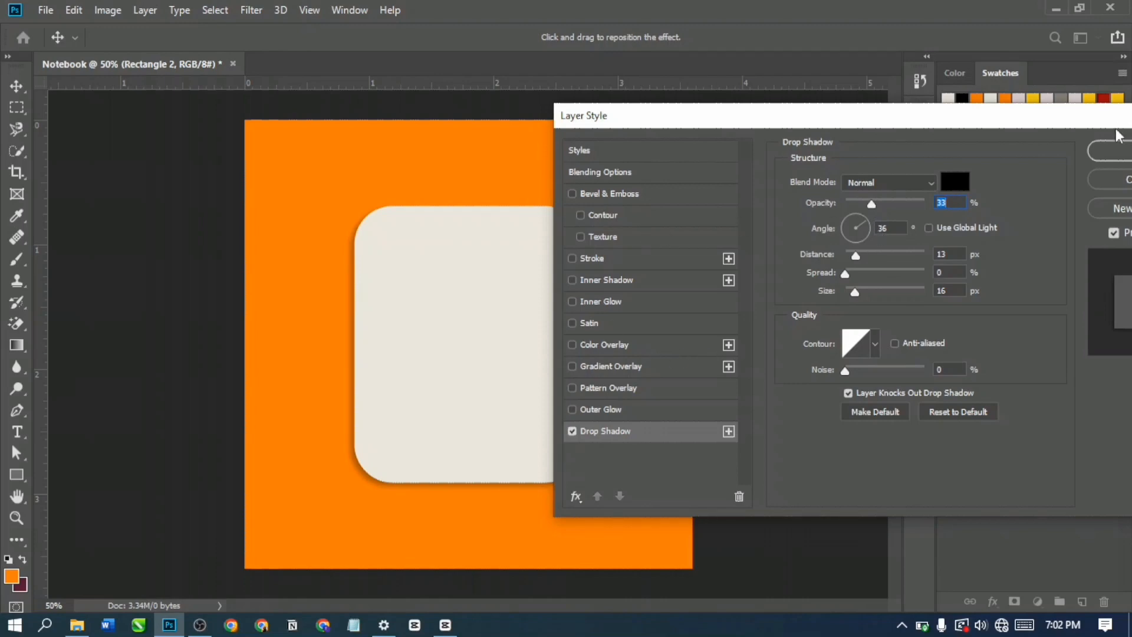
{"action": "left_click", "coordinate": [1105, 157]}
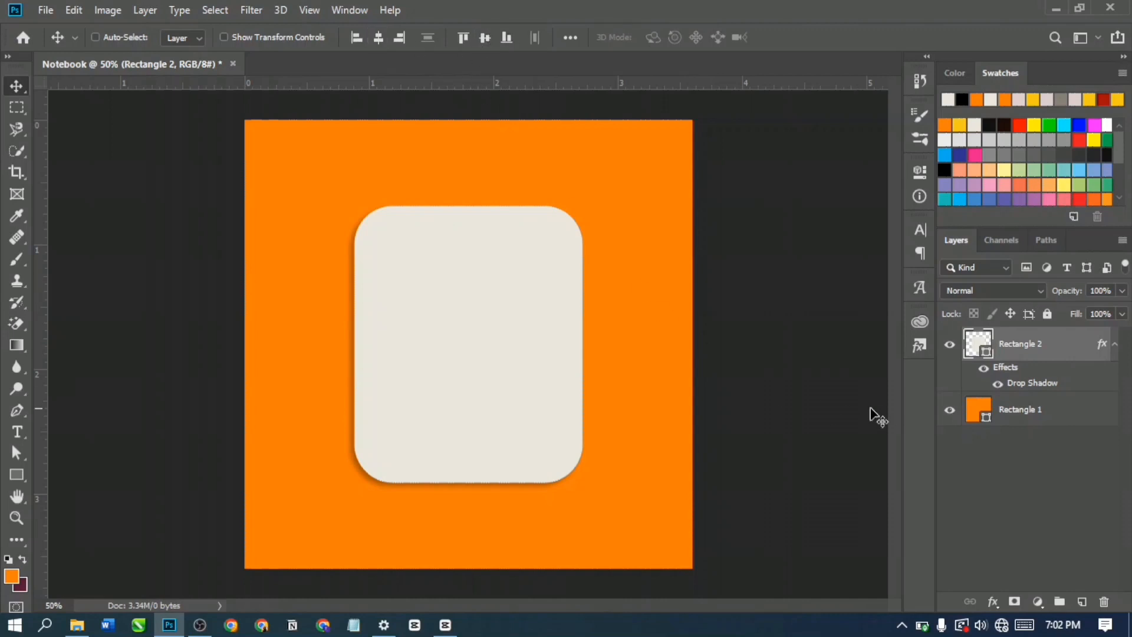
Step: Draw a thin horizontal line rectangle about 402 × 4 px near the off-white shape's upper edge and fill it with orange
{"action": "left_click", "coordinate": [971, 476]}
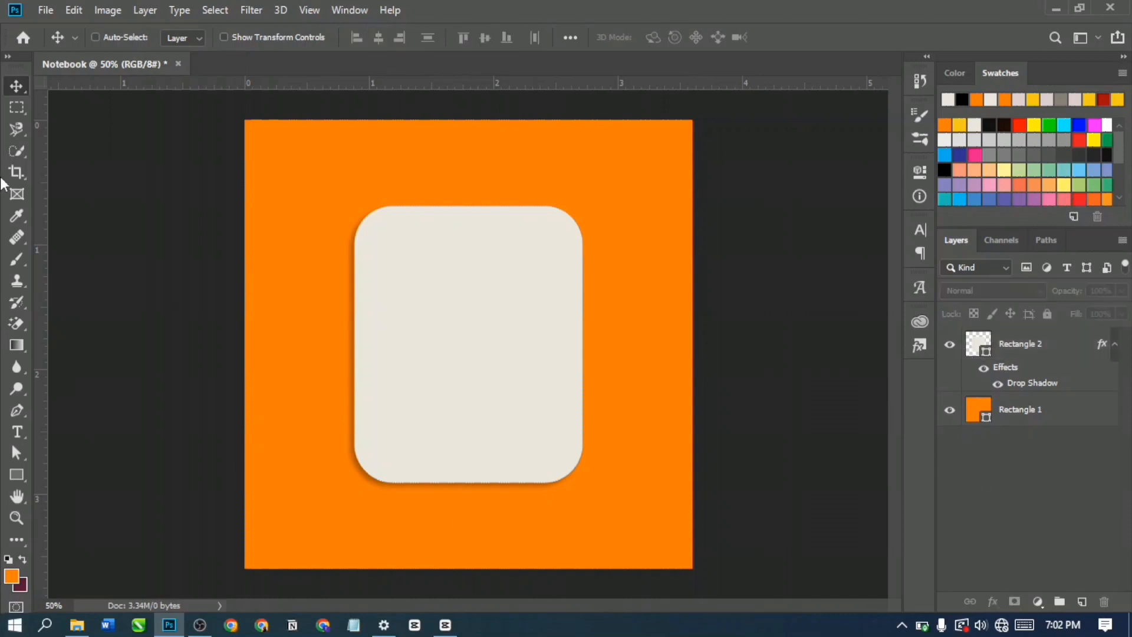
{"action": "left_click", "coordinate": [18, 472]}
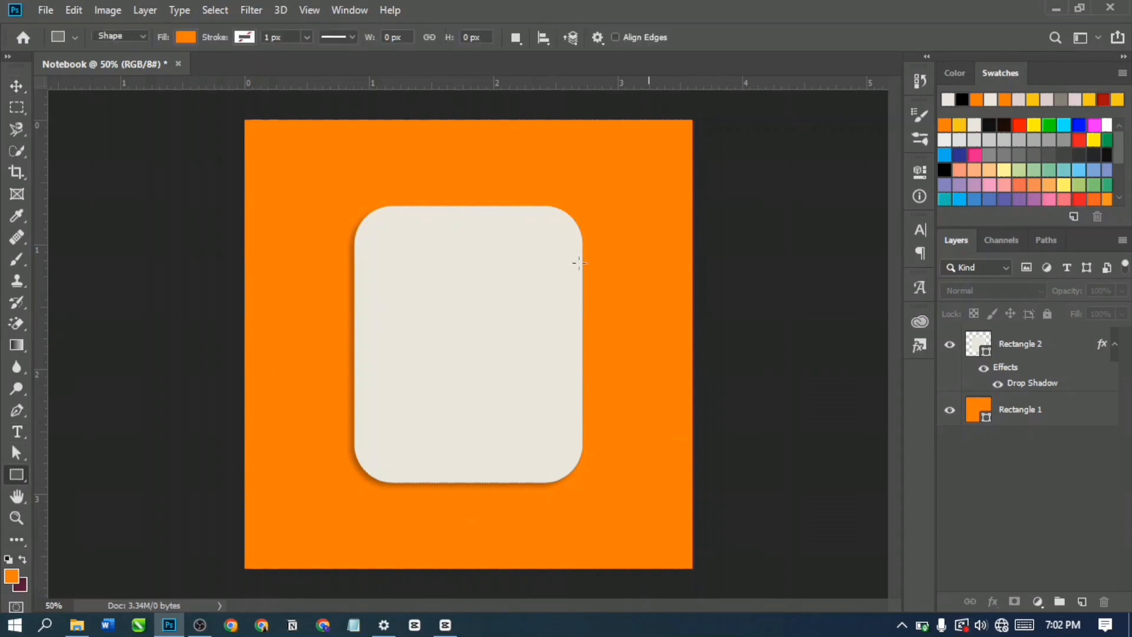
{"action": "left_click_drag", "start_coordinate": [411, 252], "coordinate": [571, 250]}
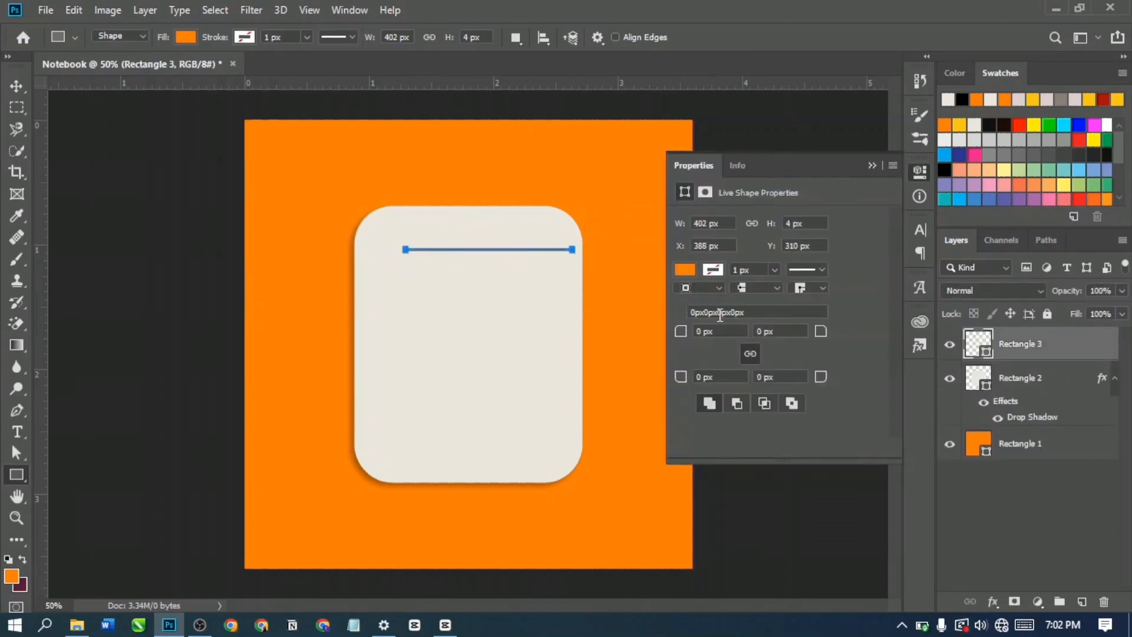
{"action": "left_click", "coordinate": [685, 269]}
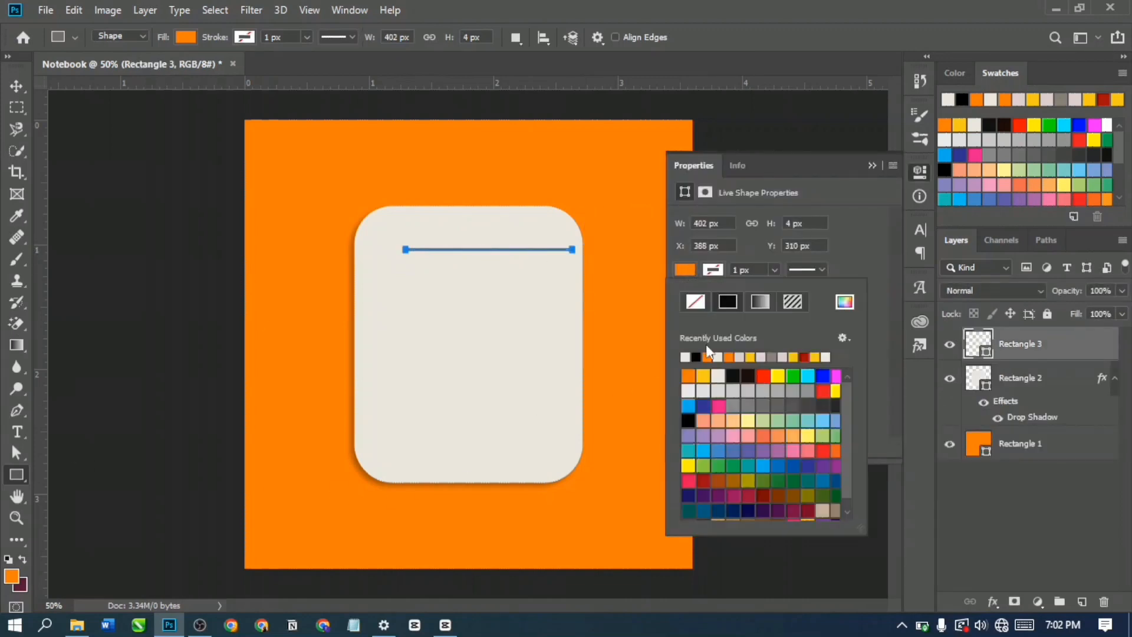
{"action": "left_click", "coordinate": [687, 375]}
{"action": "left_click", "coordinate": [833, 247]}
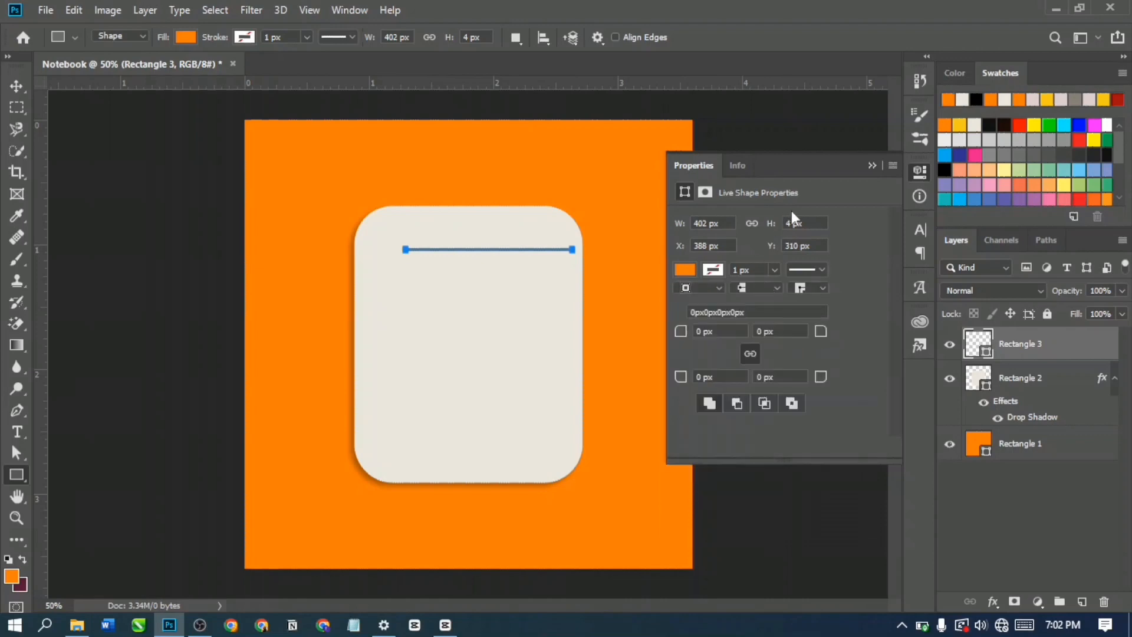
Step: Move the orange line to about X 362 px, Y 306 px on the page and round all its corners to 2 px
{"action": "left_click", "coordinate": [16, 86]}
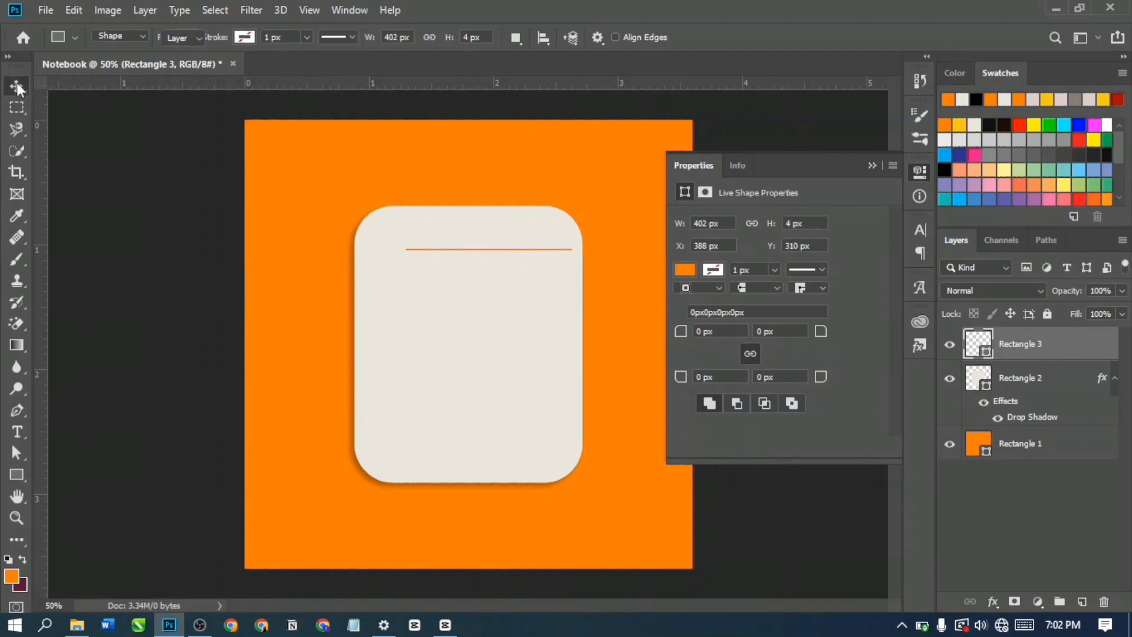
{"action": "mouse_move", "coordinate": [538, 263]}
{"action": "left_mouse_down"}
{"action": "mouse_move", "coordinate": [523, 260]}
{"action": "mouse_move", "coordinate": [537, 259]}
{"action": "left_mouse_up"}
{"action": "left_click", "coordinate": [708, 331]}
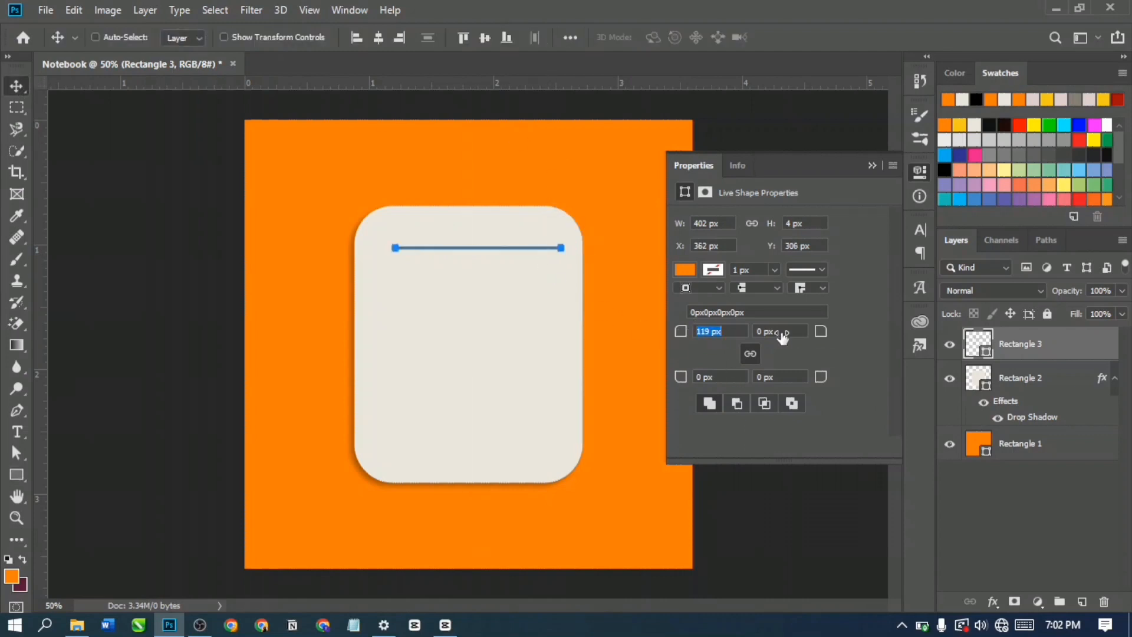
{"action": "type", "text": "2"}
{"action": "key", "text": "Return"}
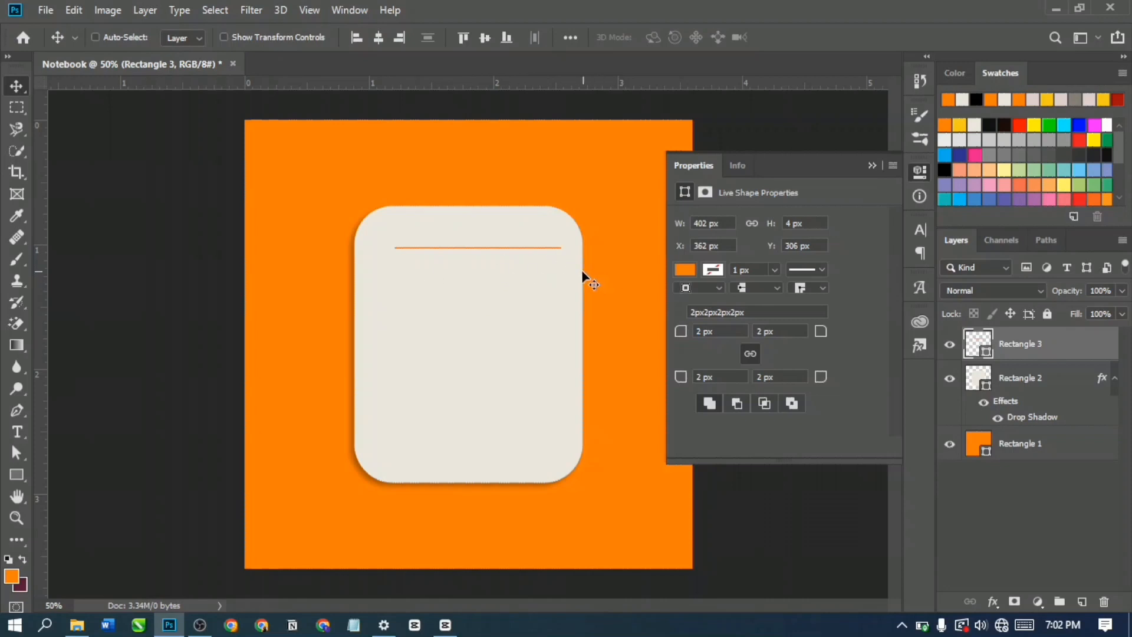
Step: Fine-tune the orange line's position to X 366 px, Y 304 px near the page's upper edge
{"action": "left_click_drag", "start_coordinate": [581, 272], "coordinate": [579, 277]}
{"action": "key", "text": "Down"}
{"action": "key", "text": "Down"}
{"action": "key", "text": "Down"}
{"action": "key", "text": "Down"}
{"action": "key", "text": "Down"}
{"action": "key", "text": "Down"}
{"action": "key", "text": "Down"}
{"action": "key", "text": "Down"}
{"action": "key", "text": "Down"}
{"action": "key", "text": "Down"}
{"action": "key", "text": "Down"}
{"action": "key", "text": "Down"}
{"action": "key", "text": "Down"}
{"action": "key", "text": "Down"}
{"action": "key", "text": "Down"}
{"action": "key", "text": "Down"}
{"action": "key", "text": "Down"}
{"action": "key", "text": "Down"}
{"action": "key", "text": "Up"}
{"action": "key", "text": "Up"}
{"action": "key", "text": "ctrl"}
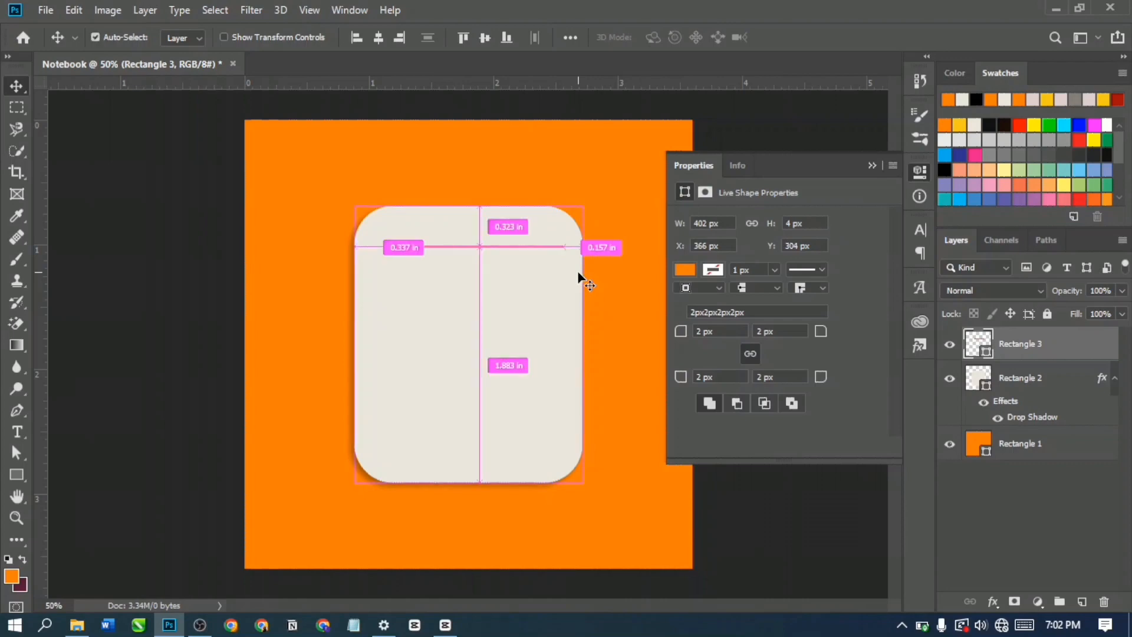
Step: Duplicate the orange line seven times and move the last copy straight down to about Y 782 px near the page's lower edge
{"action": "key", "text": "ctrl+j"}
{"action": "key", "text": "ctrl+j"}
{"action": "key", "text": "ctrl+j"}
{"action": "key", "text": "ctrl+j"}
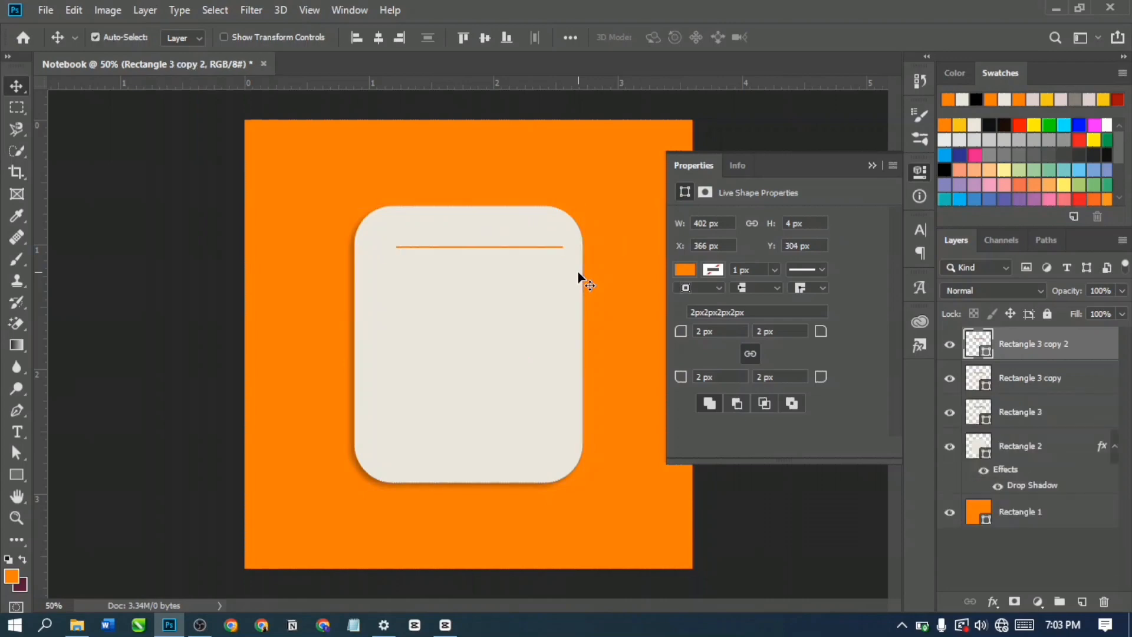
{"action": "key", "text": "ctrl+j"}
{"action": "key", "text": "ctrl+j"}
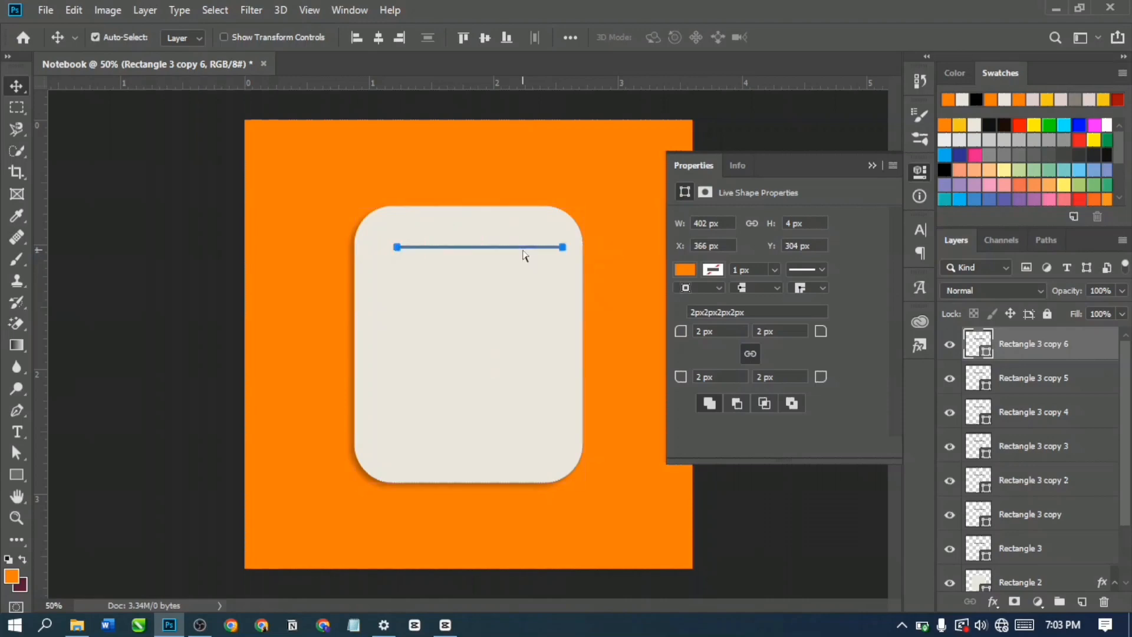
{"action": "key", "text": "ctrl+j"}
{"action": "left_click_drag", "start_coordinate": [528, 259], "coordinate": [528, 458]}
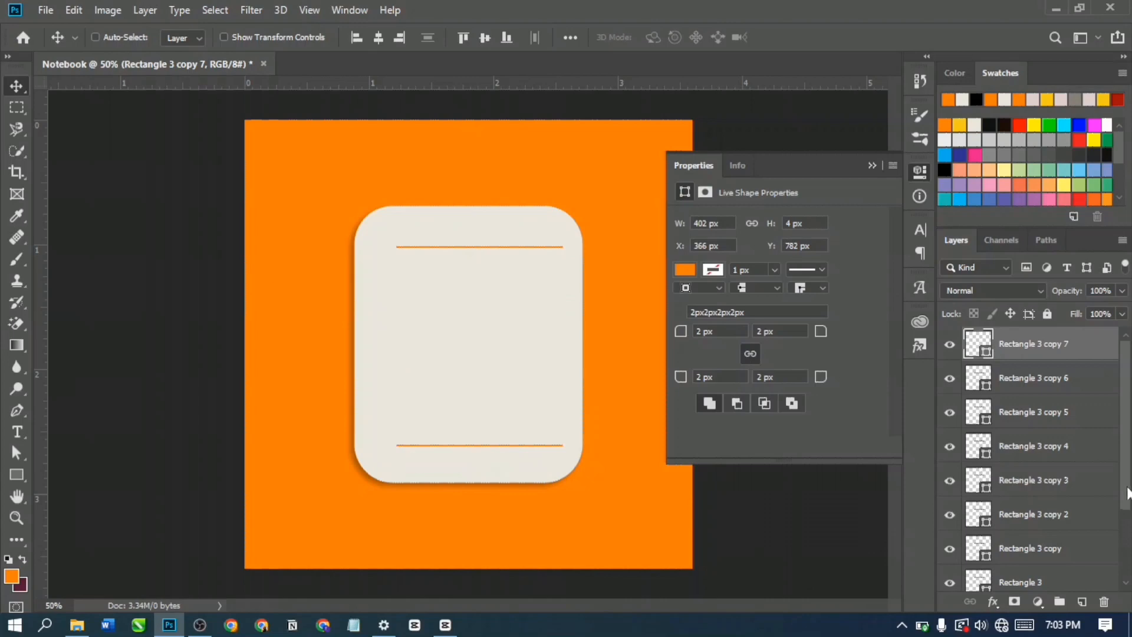
Step: Select all eight orange line layers and distribute them evenly in the vertical direction
{"action": "left_click_drag", "start_coordinate": [1129, 495], "coordinate": [1130, 526]}
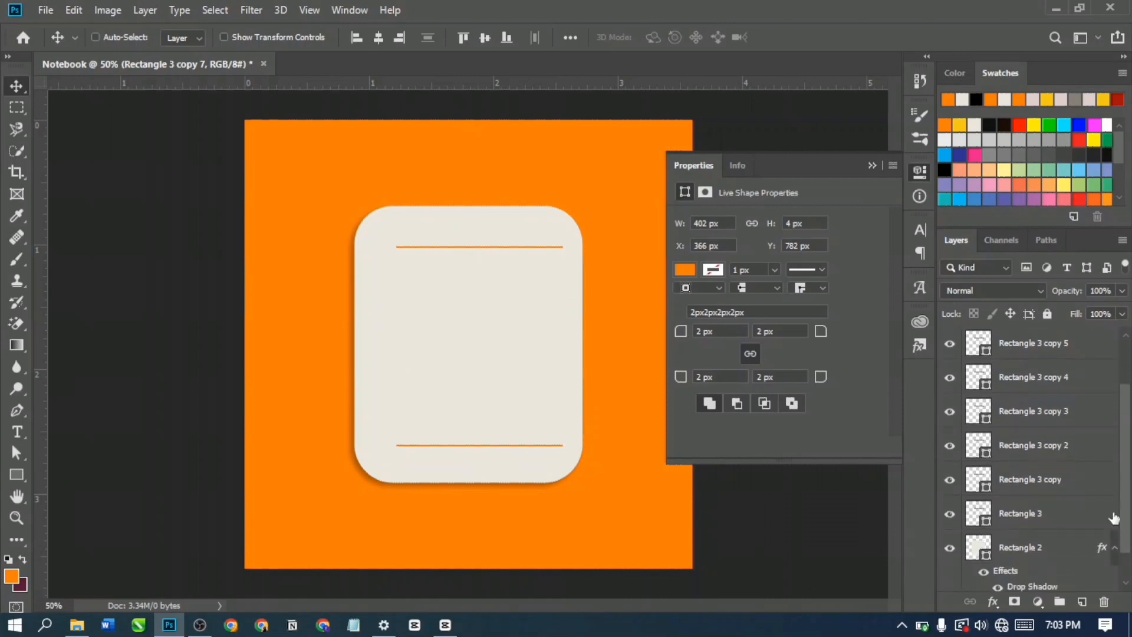
{"action": "left_click", "coordinate": [1126, 376]}
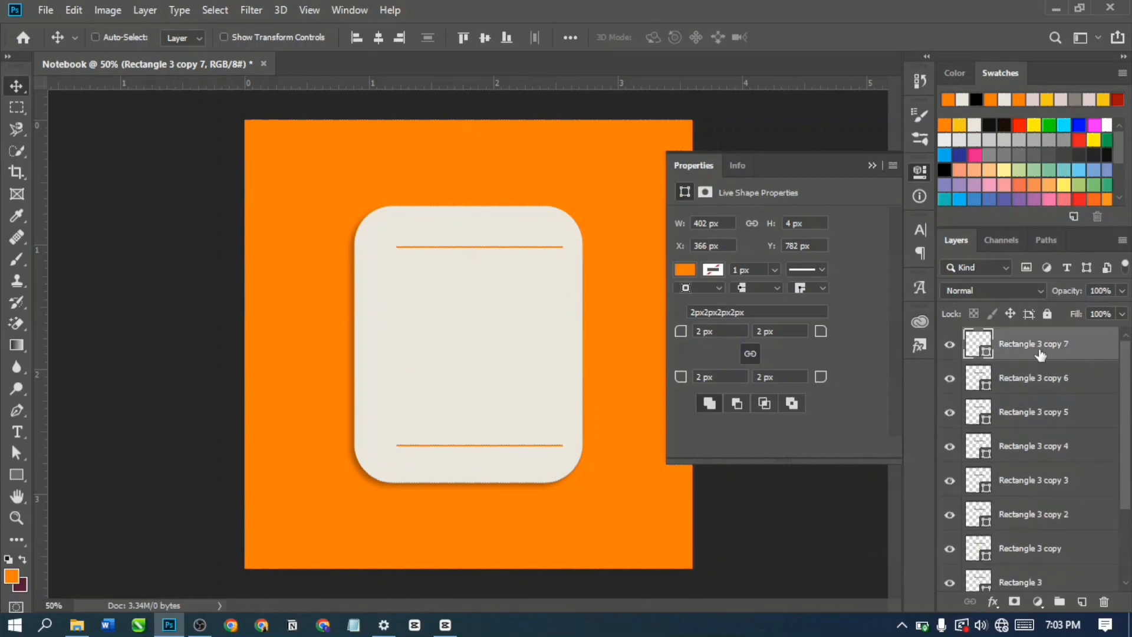
{"action": "left_click", "coordinate": [1064, 584], "text": "shift"}
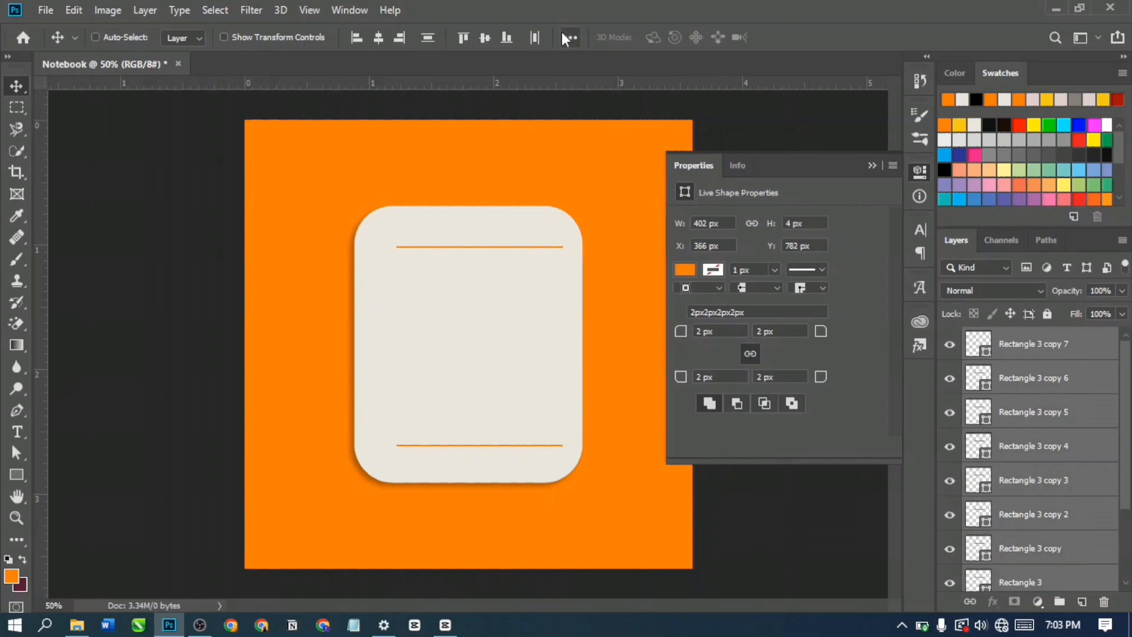
{"action": "left_click", "coordinate": [427, 39]}
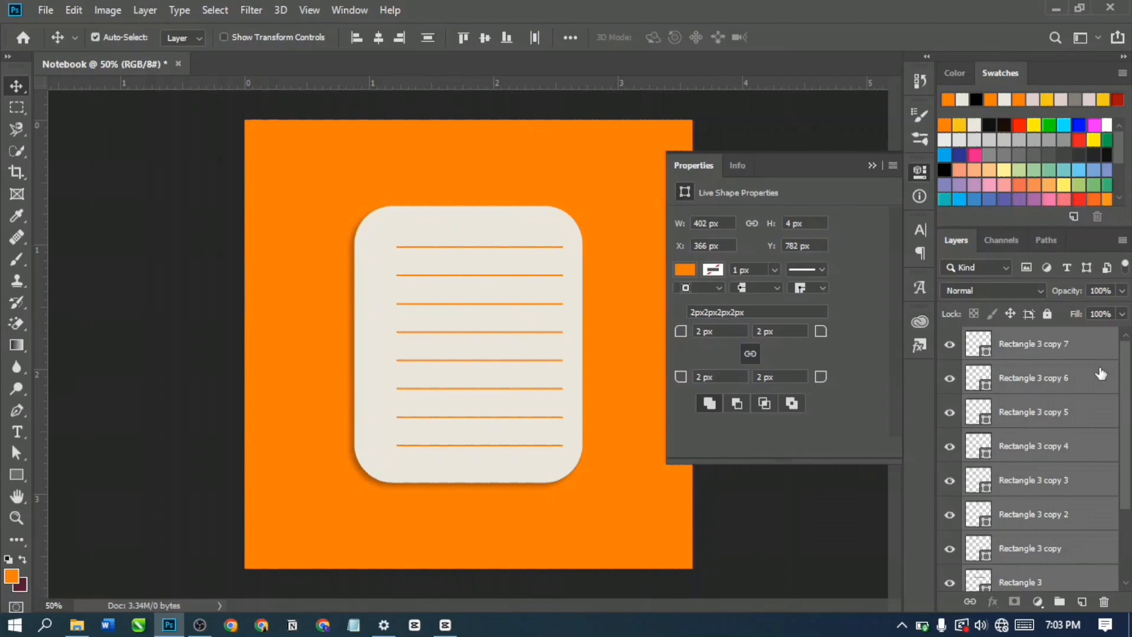
Step: Group the eight ruled lines and shift the group slightly upward on the page
{"action": "key", "text": "ctrl+g"}
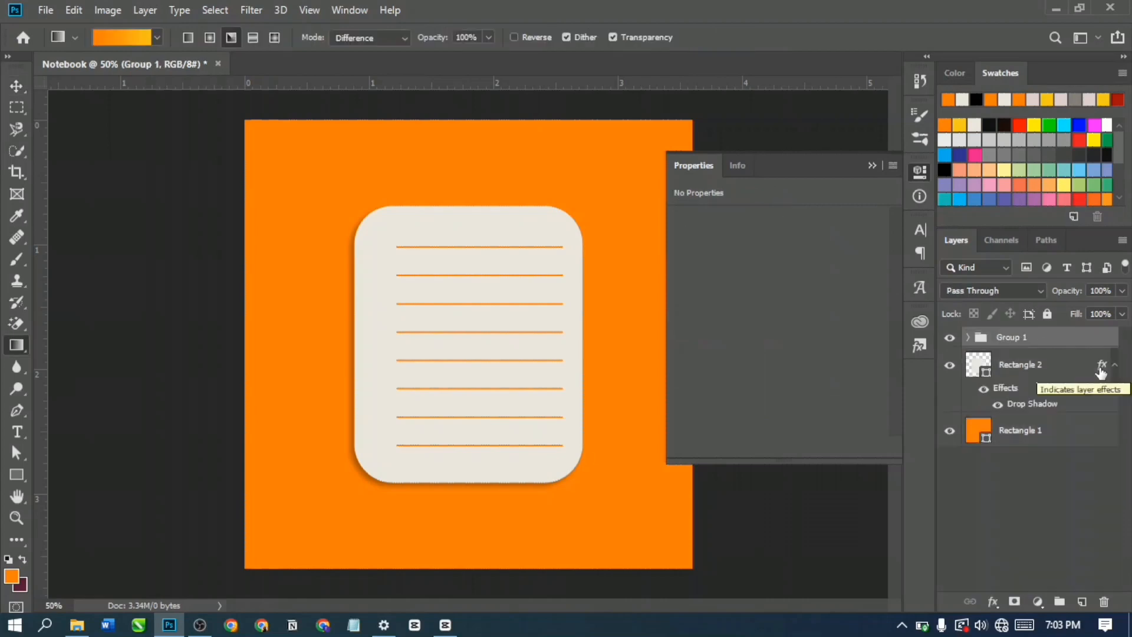
{"action": "left_click", "coordinate": [20, 88]}
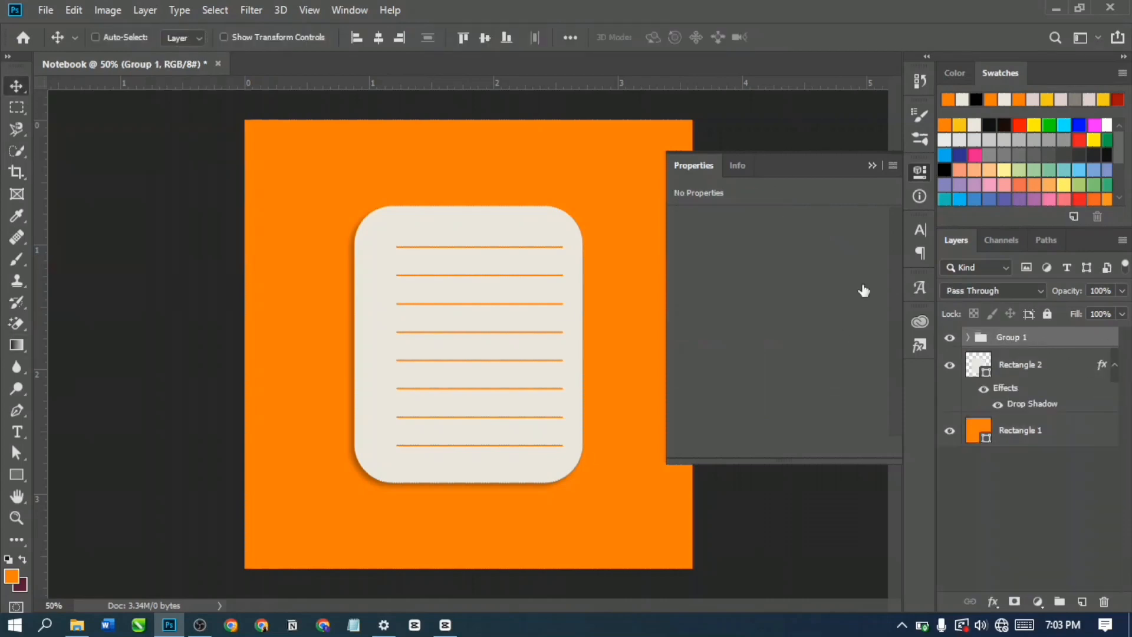
{"action": "left_click", "coordinate": [496, 36]}
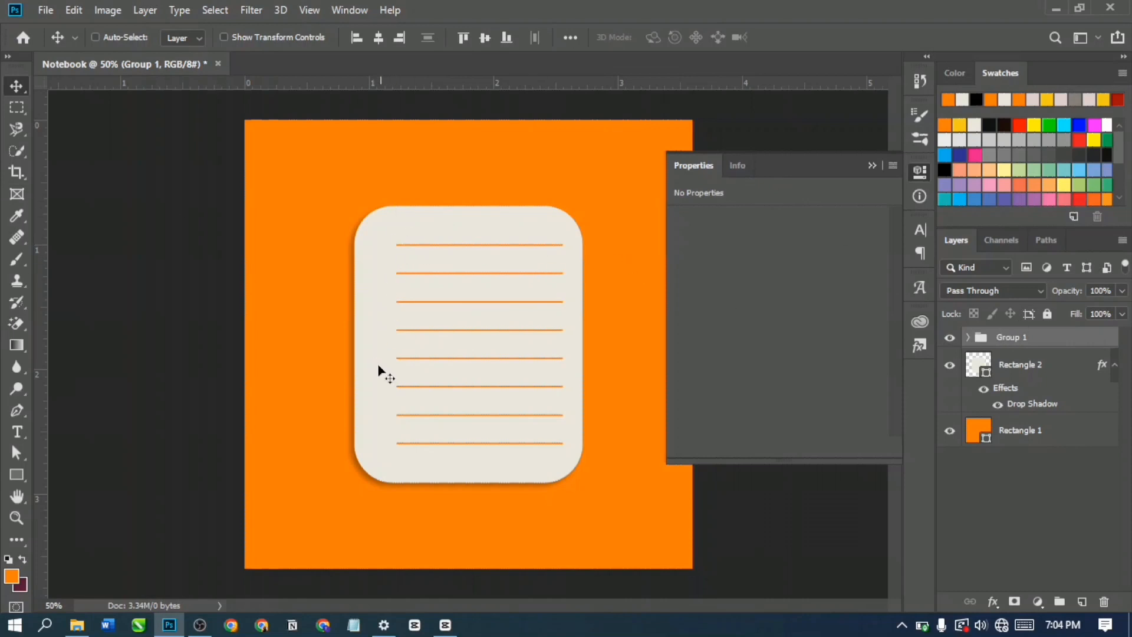
Step: Draw an orange circle about 32 × 32 px in the page's left margin beside the first ruled line, above the line group
{"action": "left_click", "coordinate": [1029, 369]}
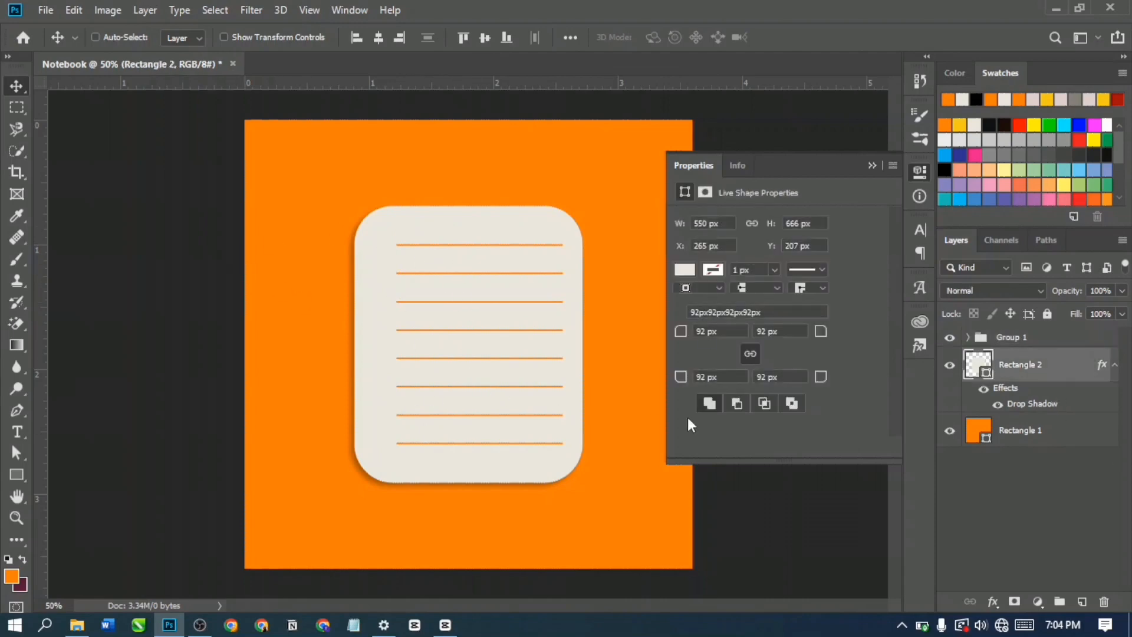
{"action": "left_click", "coordinate": [14, 478]}
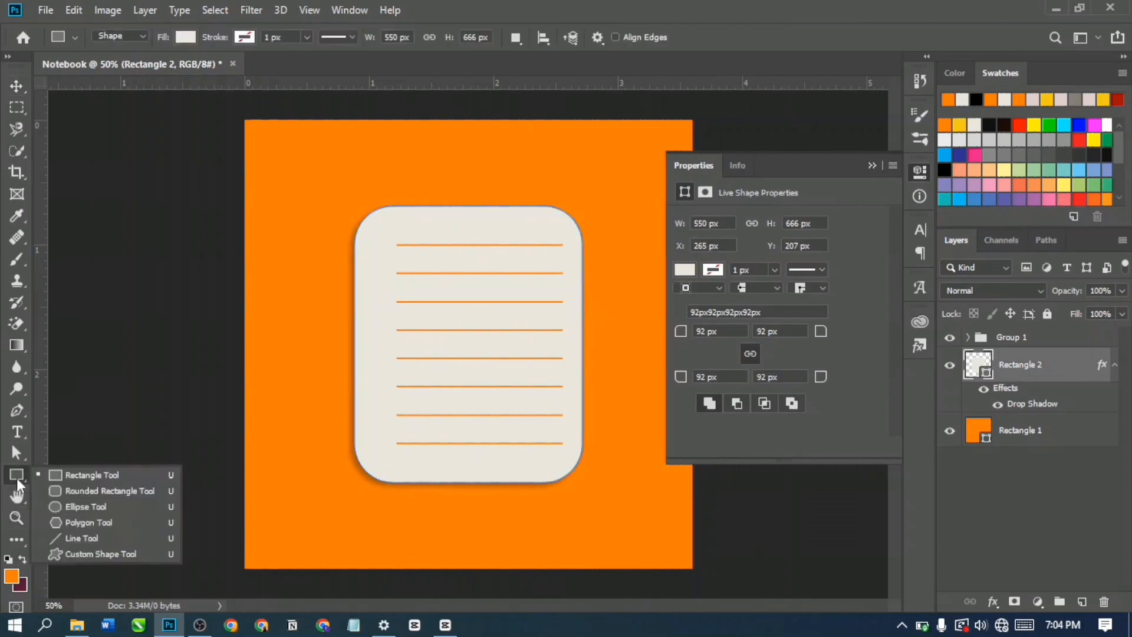
{"action": "left_click", "coordinate": [82, 506]}
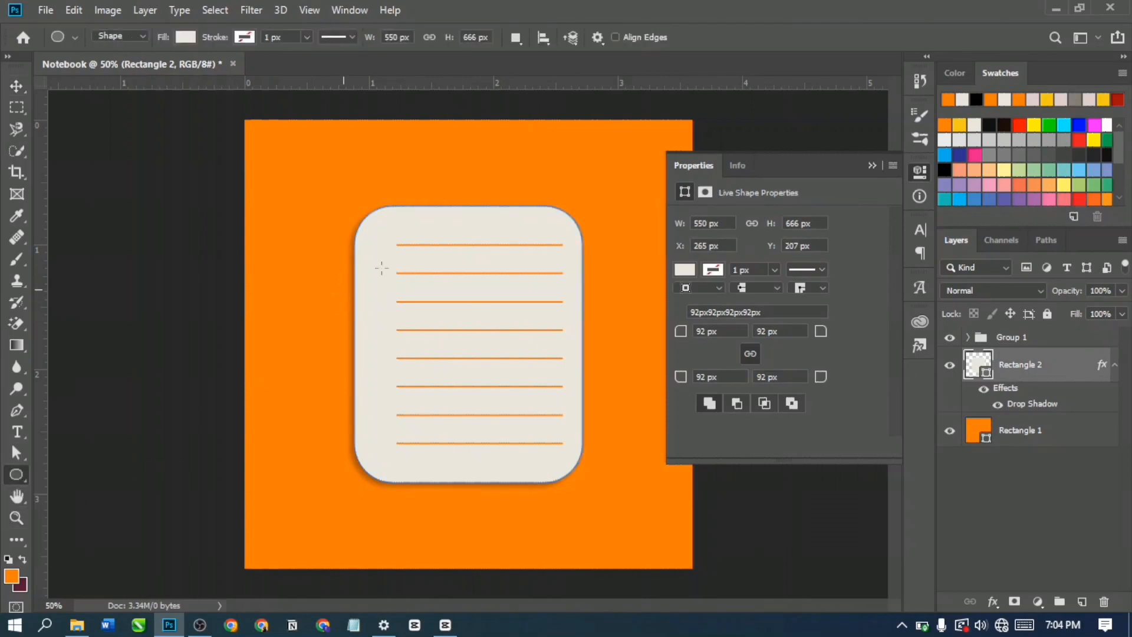
{"action": "left_click", "coordinate": [1056, 550]}
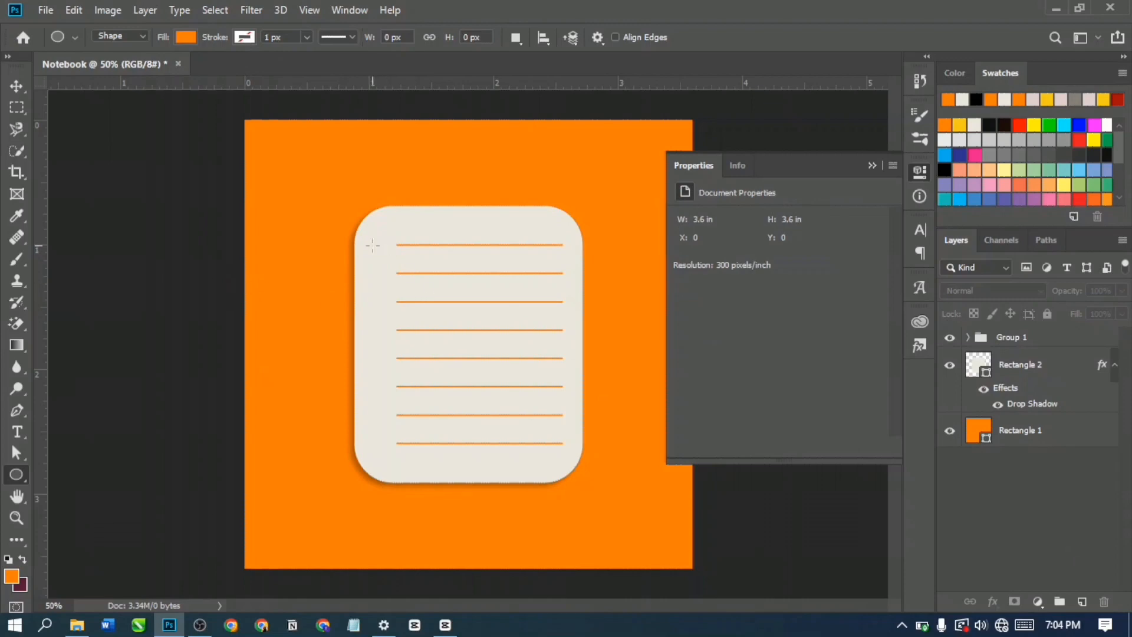
{"action": "left_click_drag", "start_coordinate": [373, 245], "coordinate": [394, 258]}
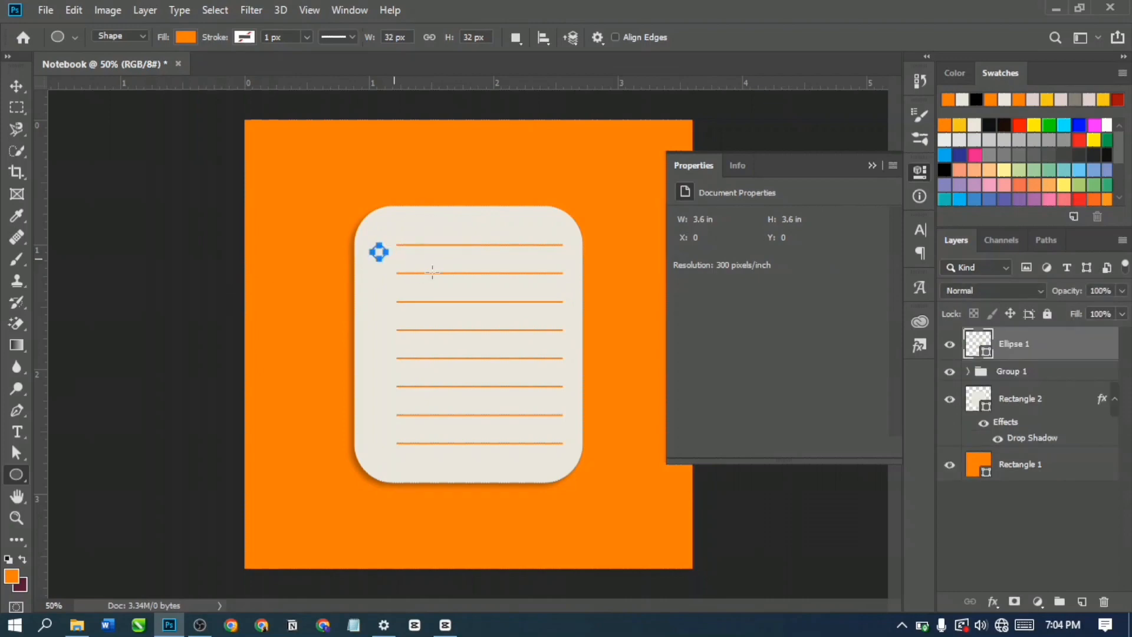
{"action": "left_click", "coordinate": [18, 88]}
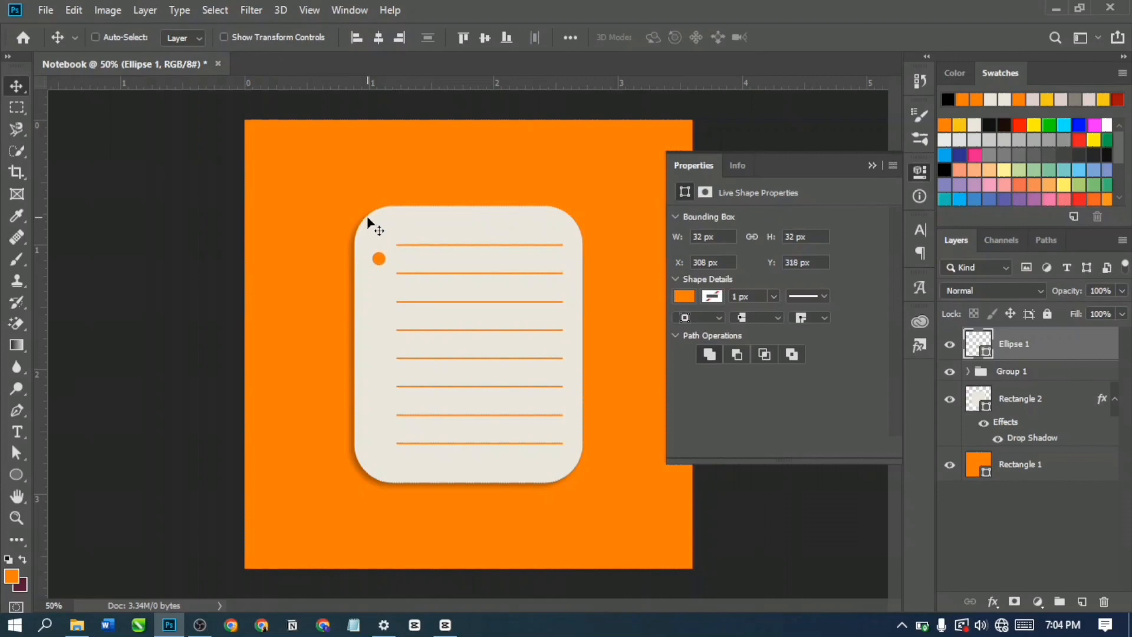
{"action": "left_click_drag", "start_coordinate": [394, 255], "coordinate": [403, 441]}
{"action": "key", "text": "ctrl"}
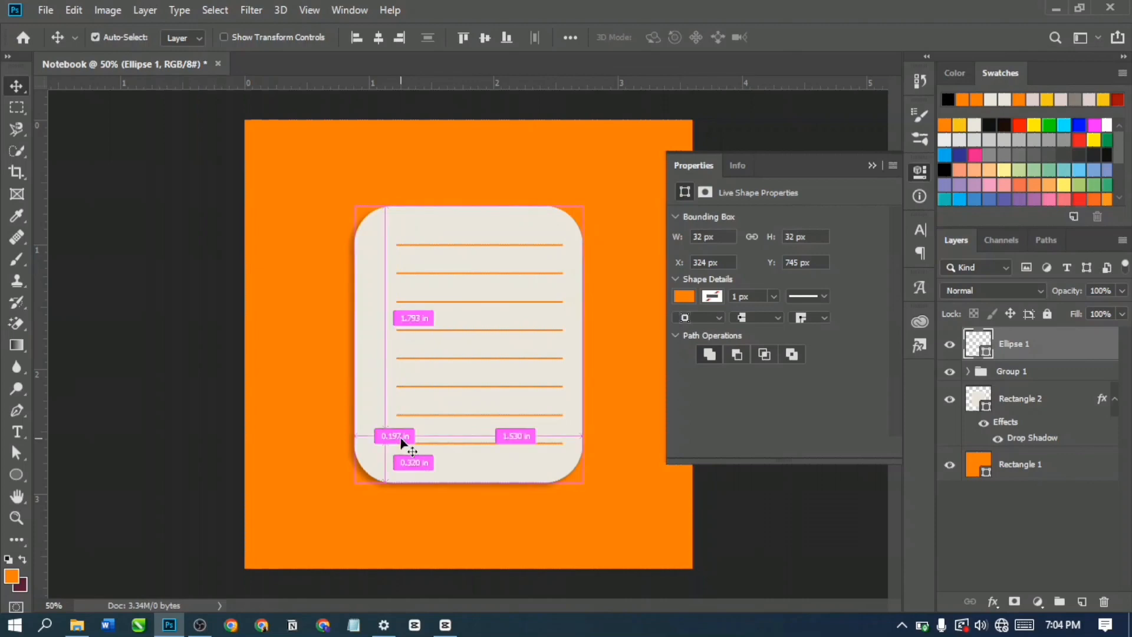
{"action": "key", "text": "ctrl+z"}
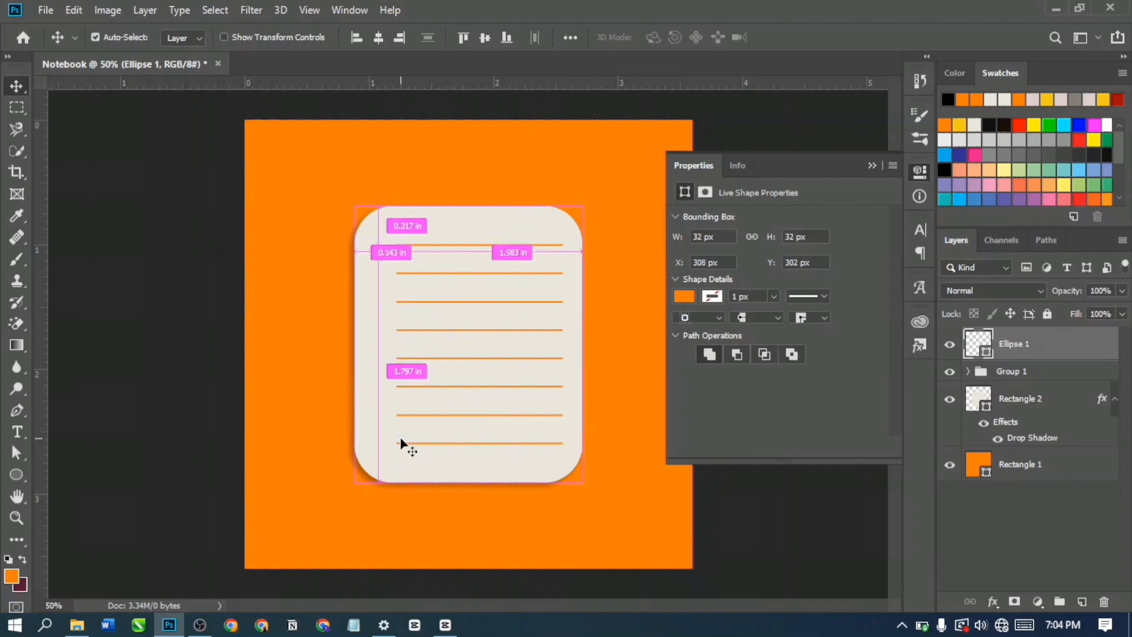
Step: Duplicate the orange circle twice down the left margin, one near mid-height and one at about Y 733 px beside the last lines
{"action": "key", "text": "ctrl+j"}
{"action": "left_click_drag", "start_coordinate": [389, 301], "coordinate": [393, 455]}
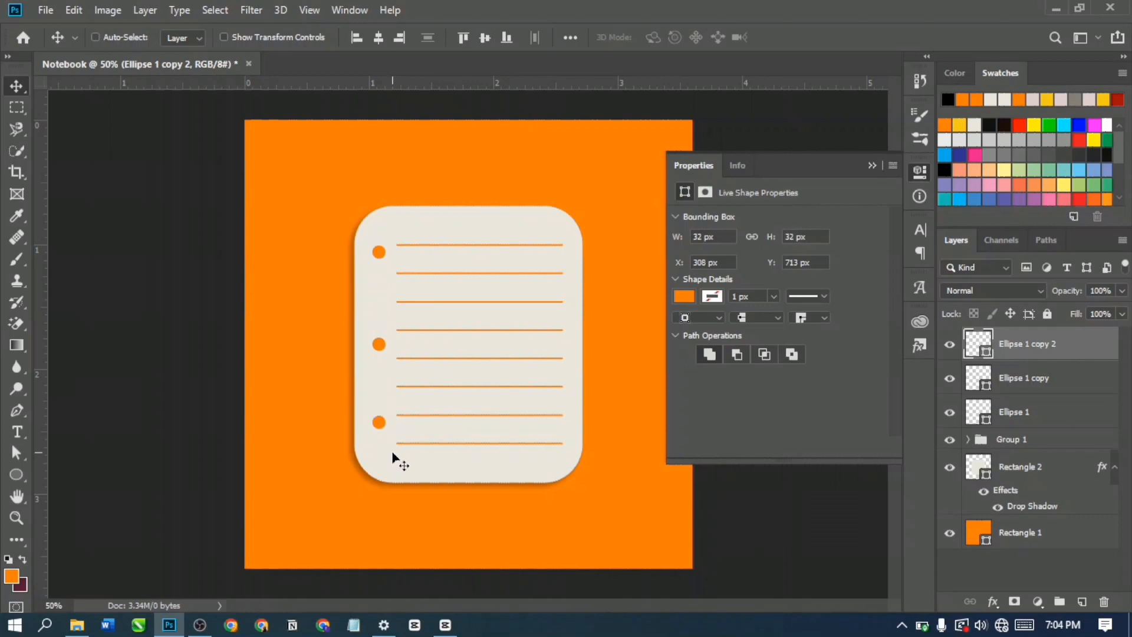
{"action": "key", "text": "shift+Down"}
Step: Draw an ellipse about 300 × 286 px directly above the background layer, overlapping the page's left edge, and fill it with yellow
{"action": "left_click", "coordinate": [1025, 541]}
{"action": "left_click", "coordinate": [19, 474]}
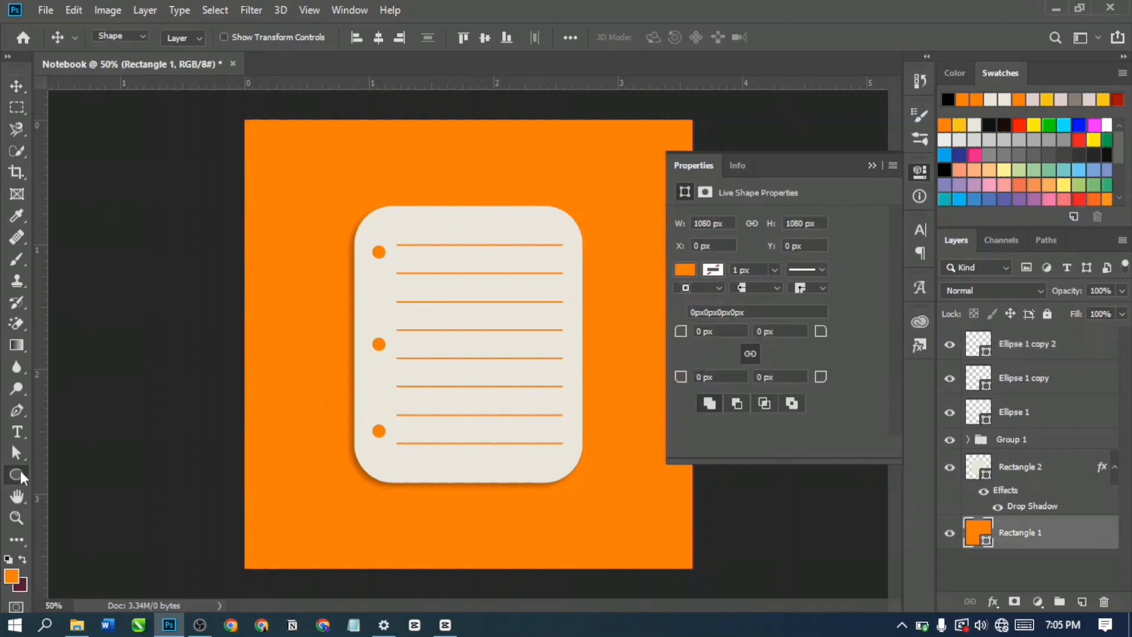
{"action": "left_click_drag", "start_coordinate": [289, 267], "coordinate": [415, 387]}
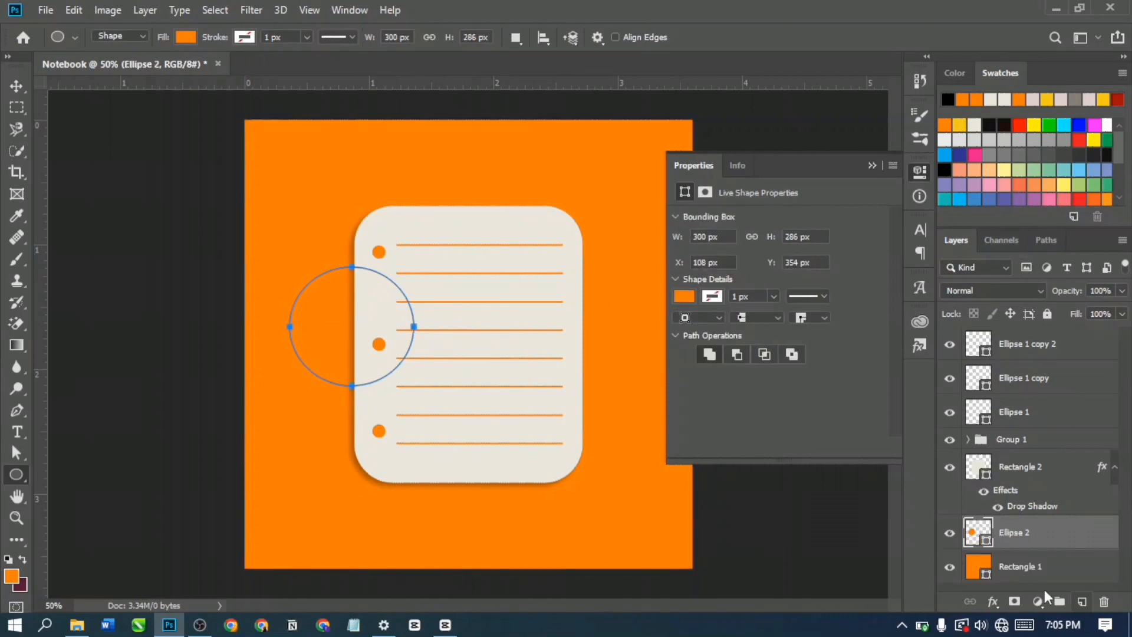
{"action": "double_click", "coordinate": [977, 539]}
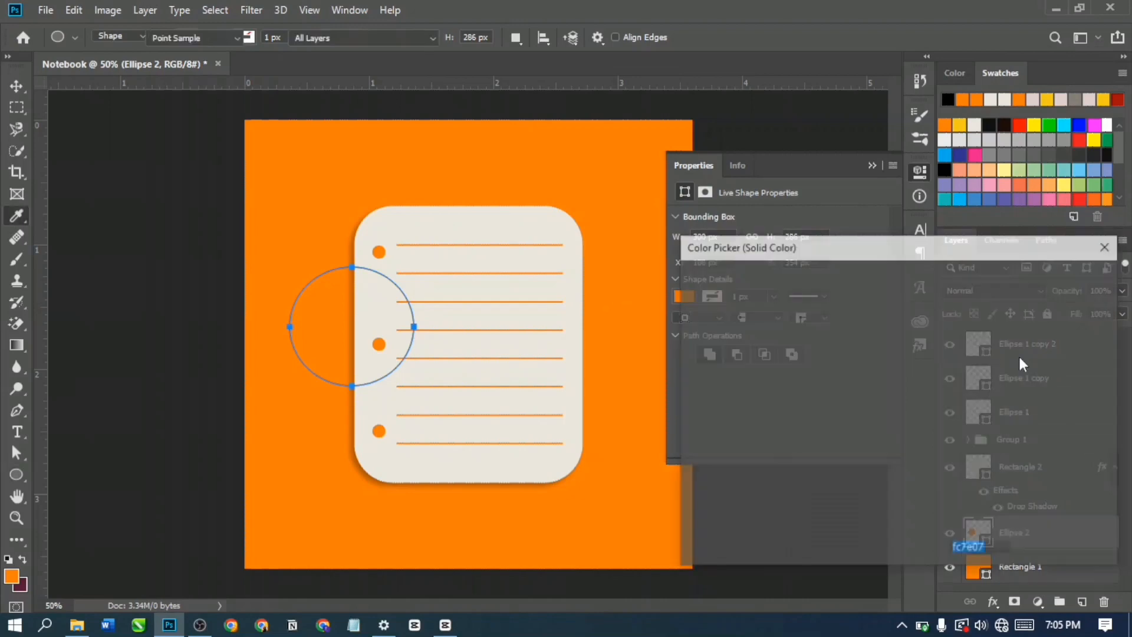
{"action": "left_click", "coordinate": [960, 126]}
{"action": "left_click", "coordinate": [1061, 272]}
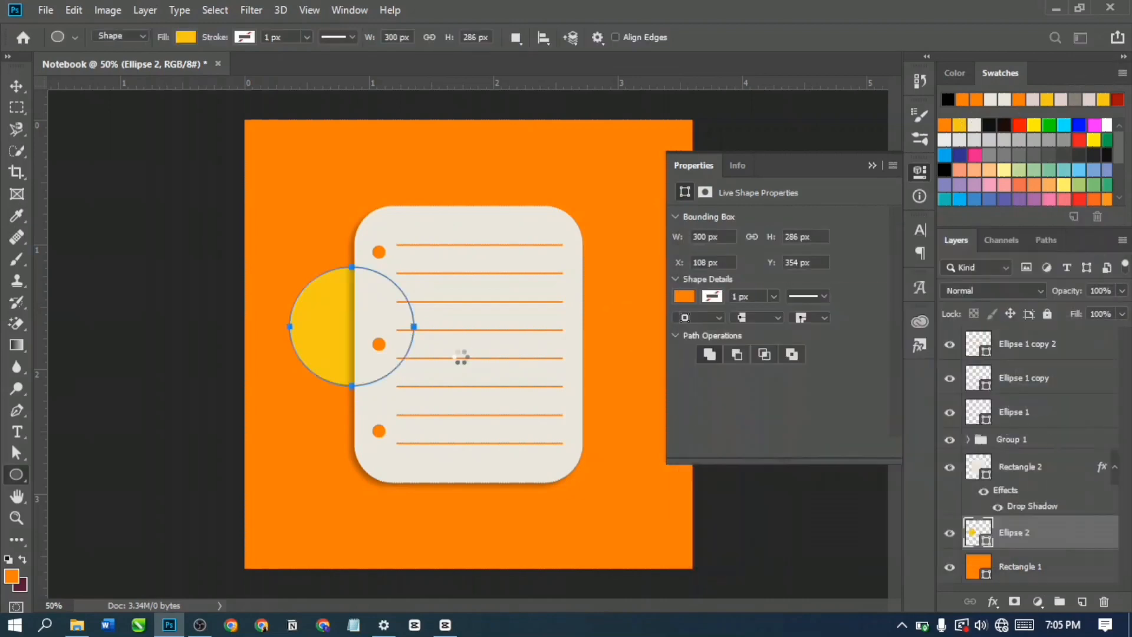
Step: Move the yellow ellipse up to about X 115 px, Y 238 px behind the page's upper-left part and hide its layer
{"action": "left_click", "coordinate": [16, 86]}
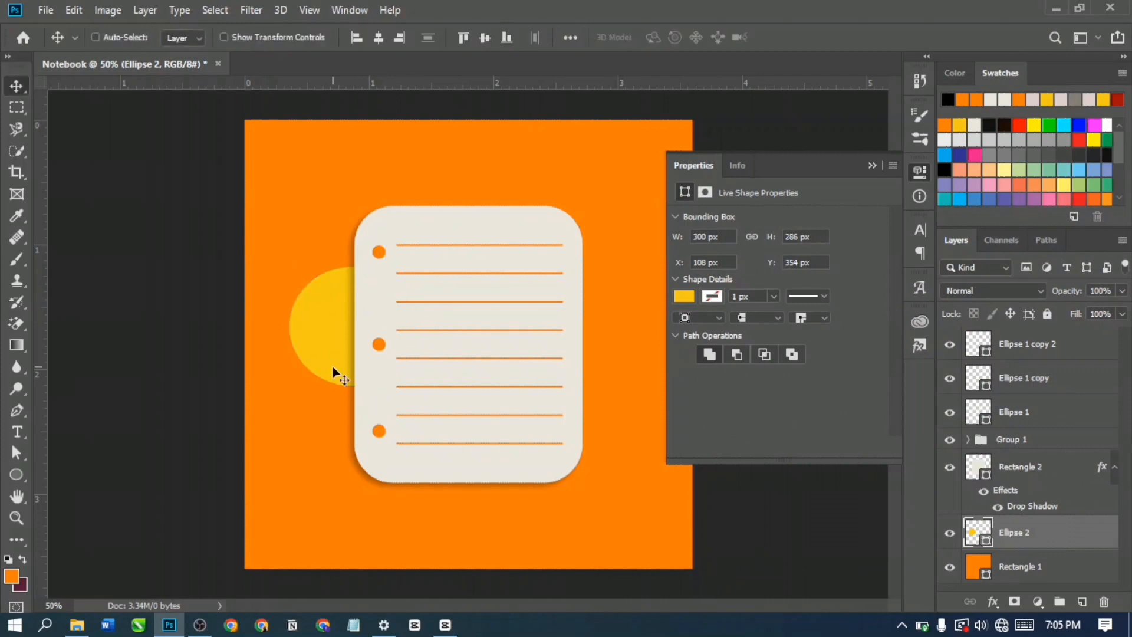
{"action": "left_click_drag", "start_coordinate": [311, 327], "coordinate": [324, 273]}
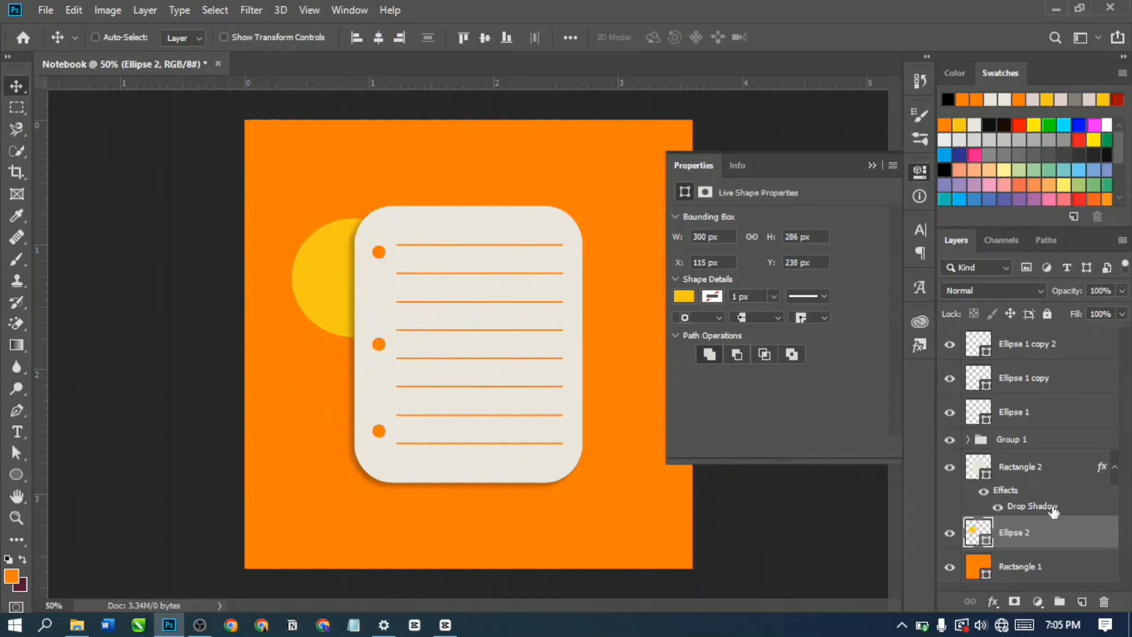
{"action": "left_click", "coordinate": [949, 532]}
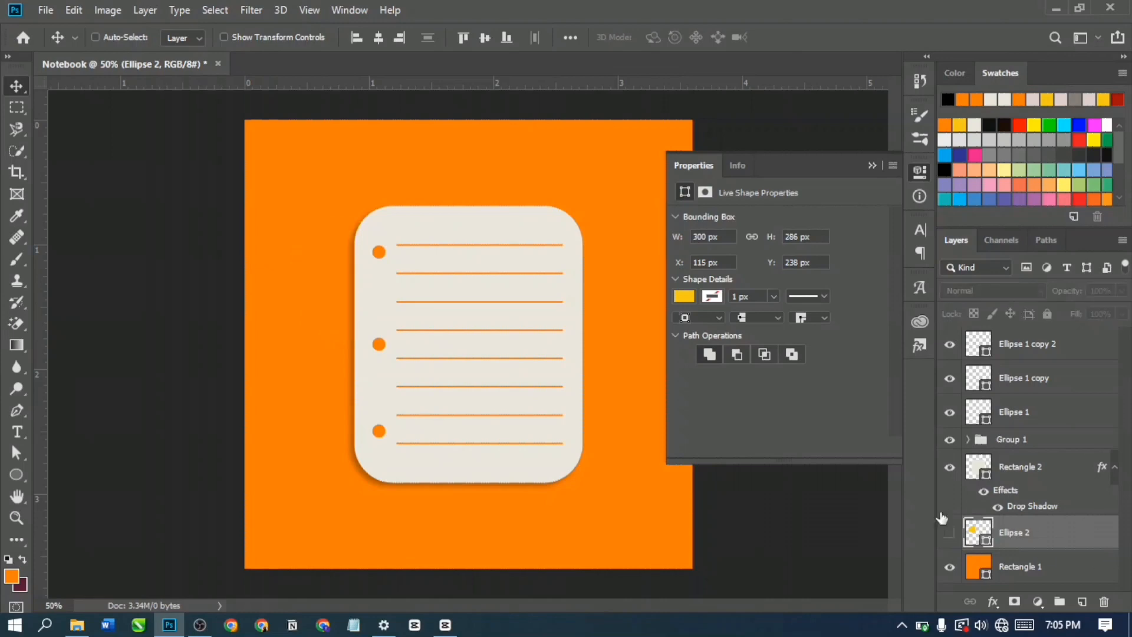
Step: Rasterize the off-white page rectangle's layer
{"action": "left_click", "coordinate": [383, 439], "text": "ctrl"}
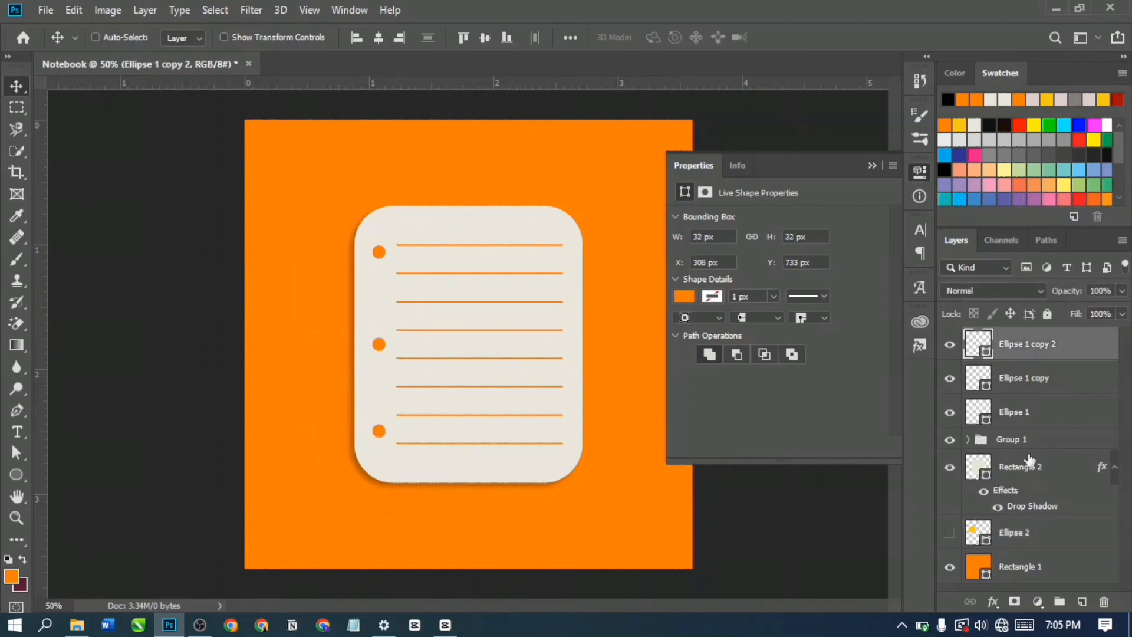
{"action": "left_click", "coordinate": [1039, 479]}
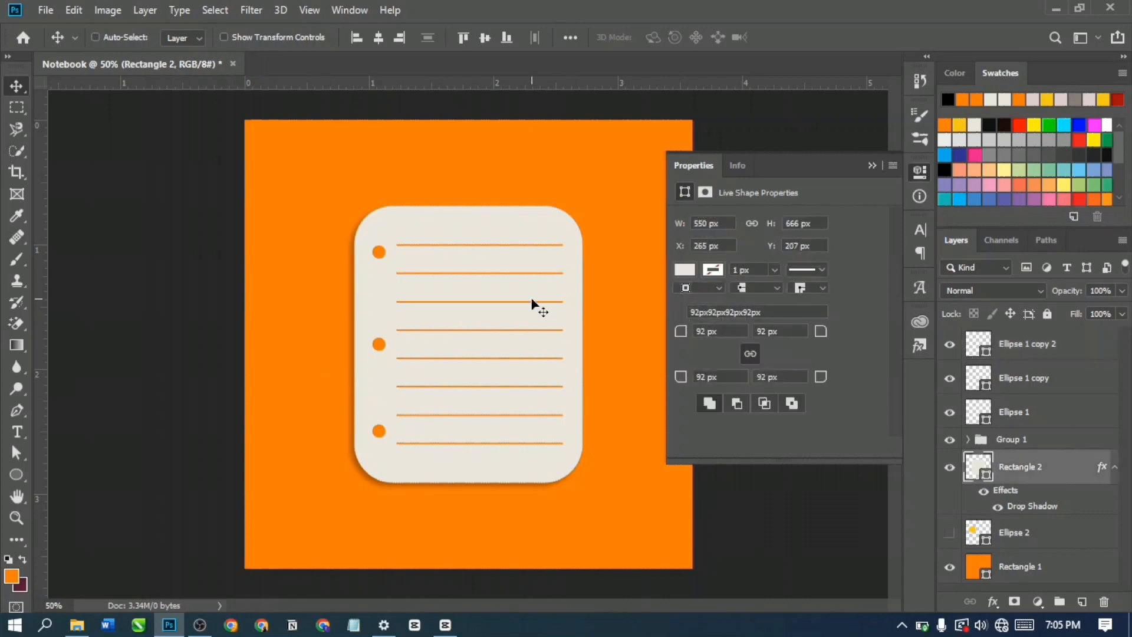
{"action": "right_click", "coordinate": [1088, 473]}
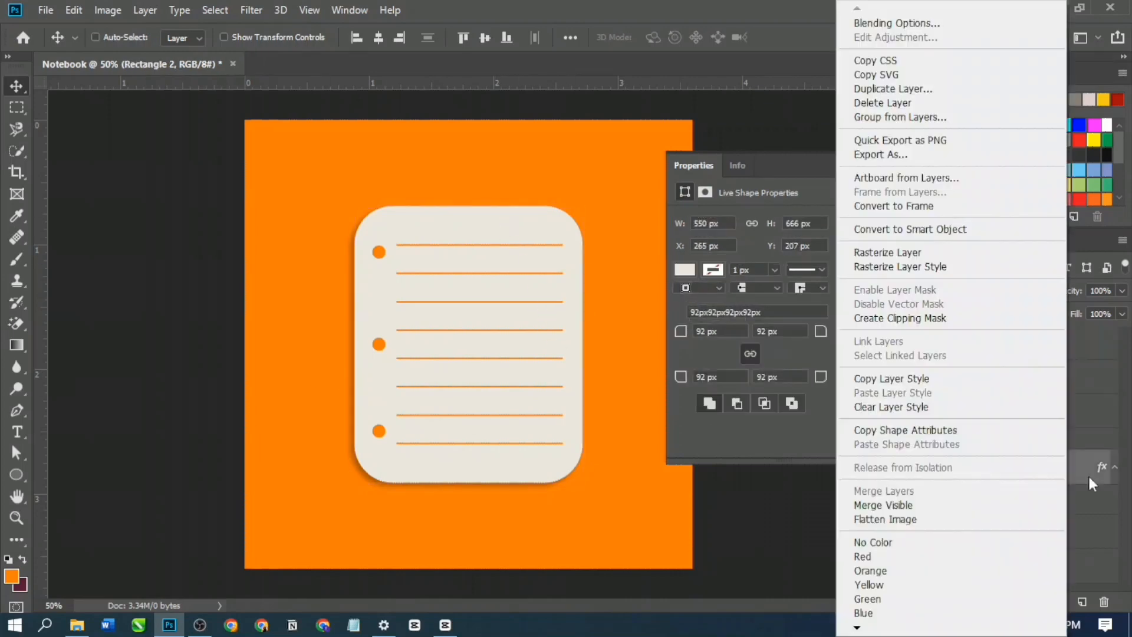
{"action": "left_click", "coordinate": [1097, 469]}
{"action": "right_click", "coordinate": [1071, 465]}
{"action": "left_click", "coordinate": [932, 252]}
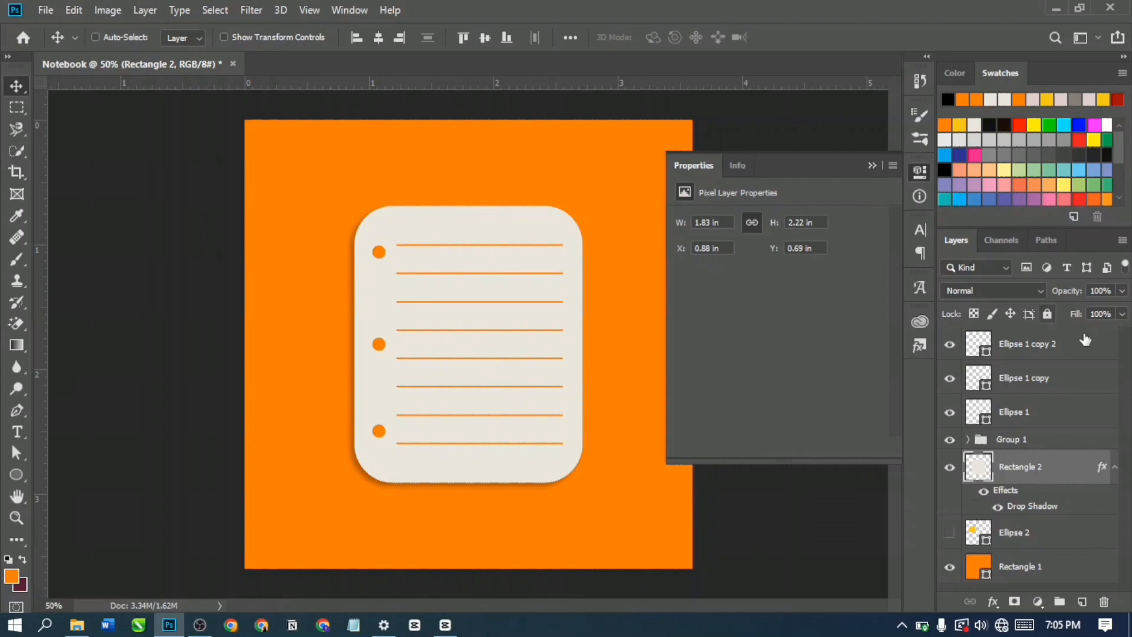
Step: Merge the three orange circle shapes in the page's left margin into one shape layer
{"action": "left_click", "coordinate": [1068, 349]}
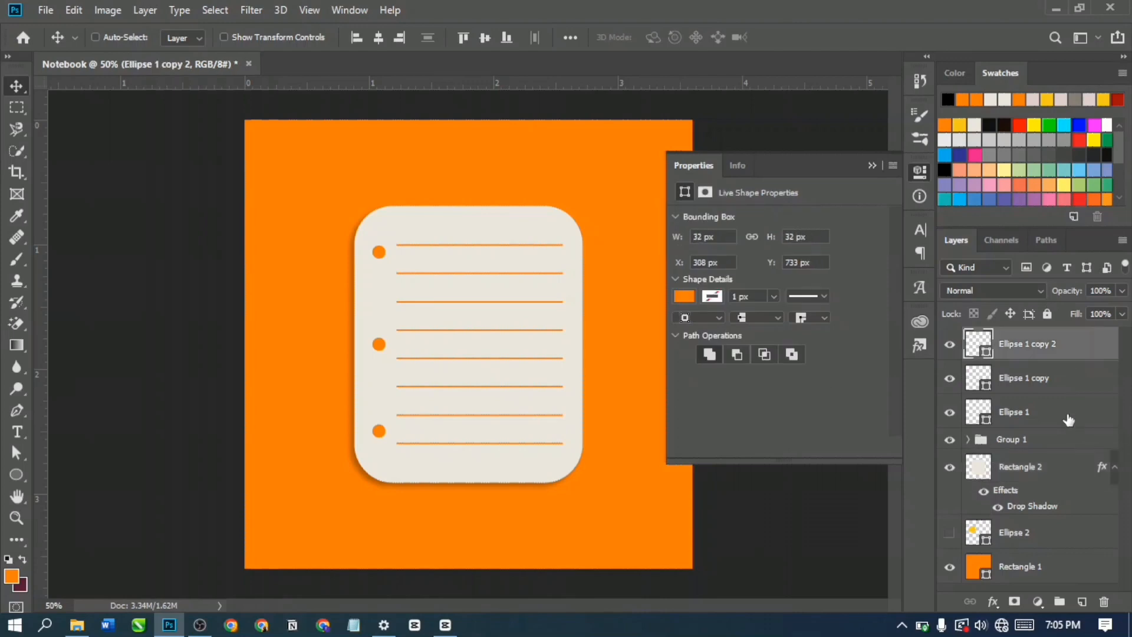
{"action": "left_click", "coordinate": [1068, 415], "text": "shift"}
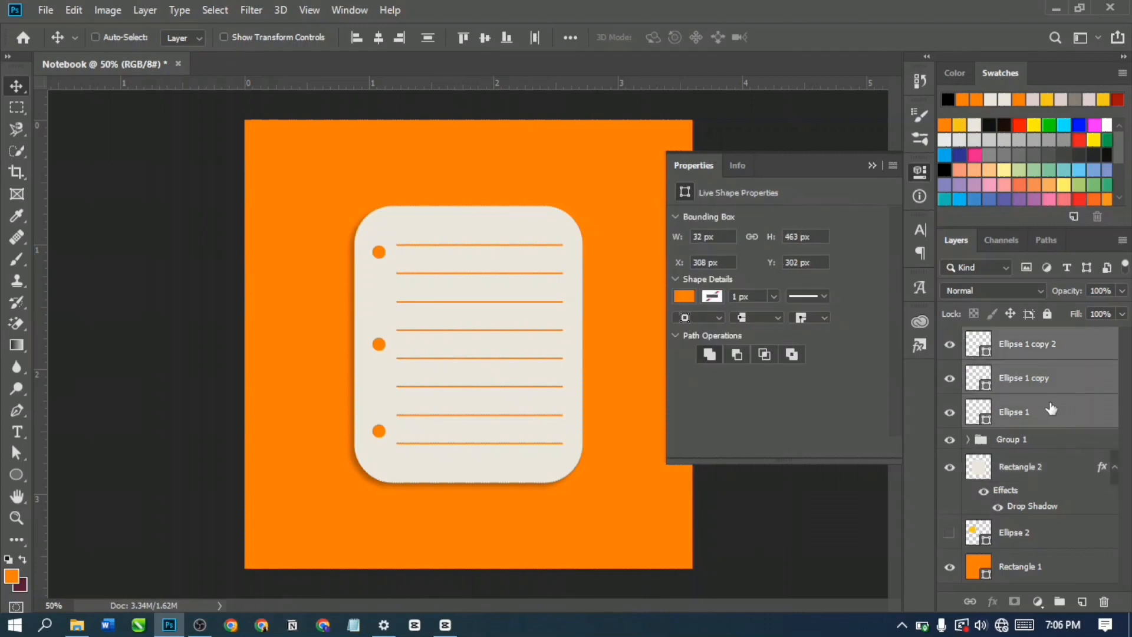
{"action": "right_click", "coordinate": [1083, 408]}
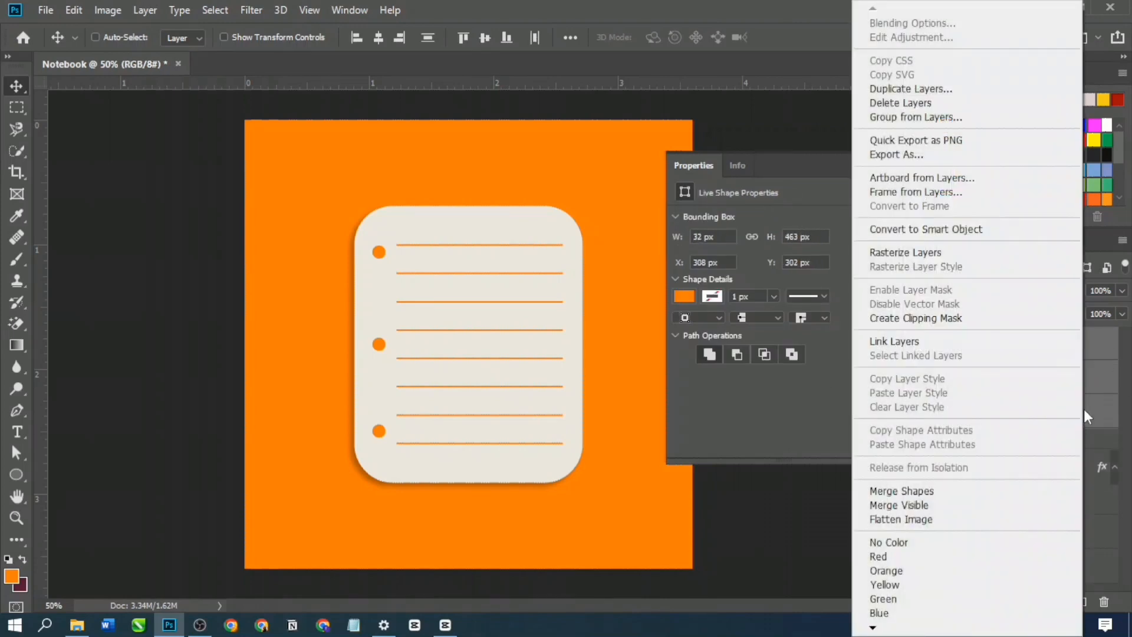
{"action": "left_click", "coordinate": [945, 496]}
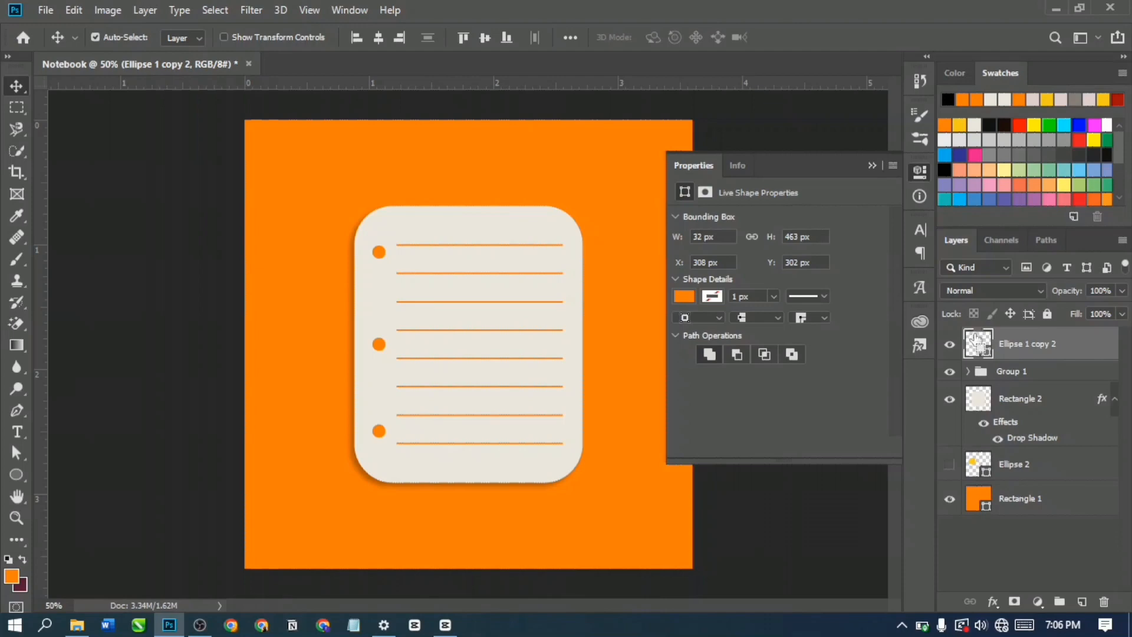
Step: Load the merged circles as a selection, hide their layer, and cut the three holes out of the off-white page layer
{"action": "left_click", "coordinate": [977, 342], "text": "ctrl"}
{"action": "left_click", "coordinate": [1077, 415]}
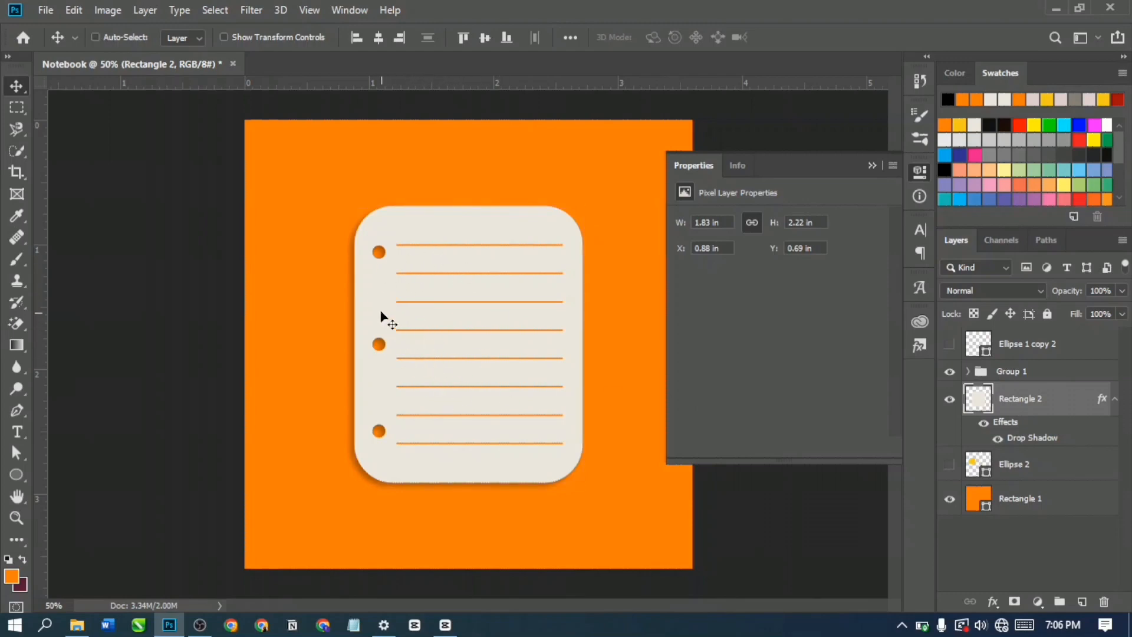
{"action": "key", "text": "ctrl+plus"}
{"action": "key", "text": "ctrl+plus"}
{"action": "key", "text": "ctrl+plus"}
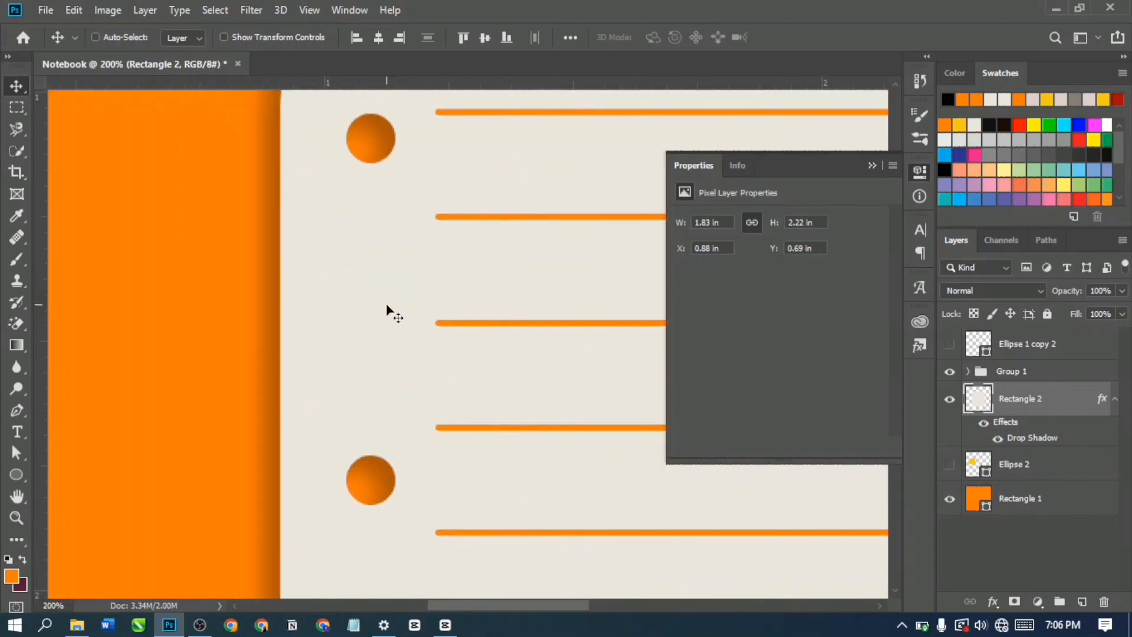
{"action": "key", "text": "ctrl+minus"}
{"action": "key", "text": "ctrl+minus"}
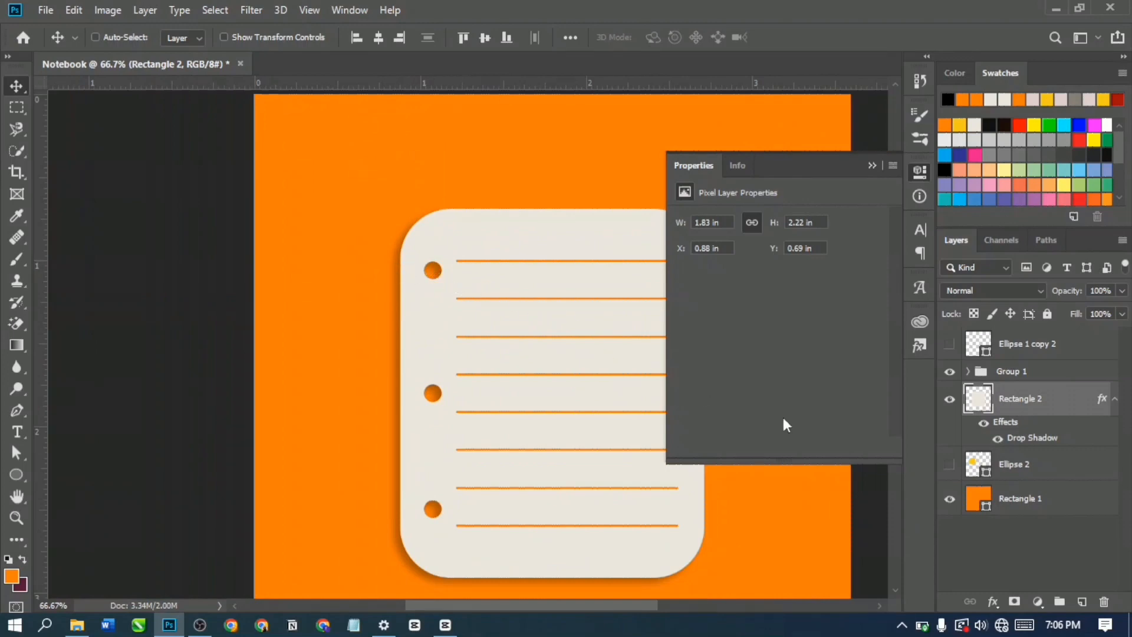
Step: Show the yellow ellipse behind the page to check the three punched holes, and hide it again
{"action": "left_click", "coordinate": [949, 464]}
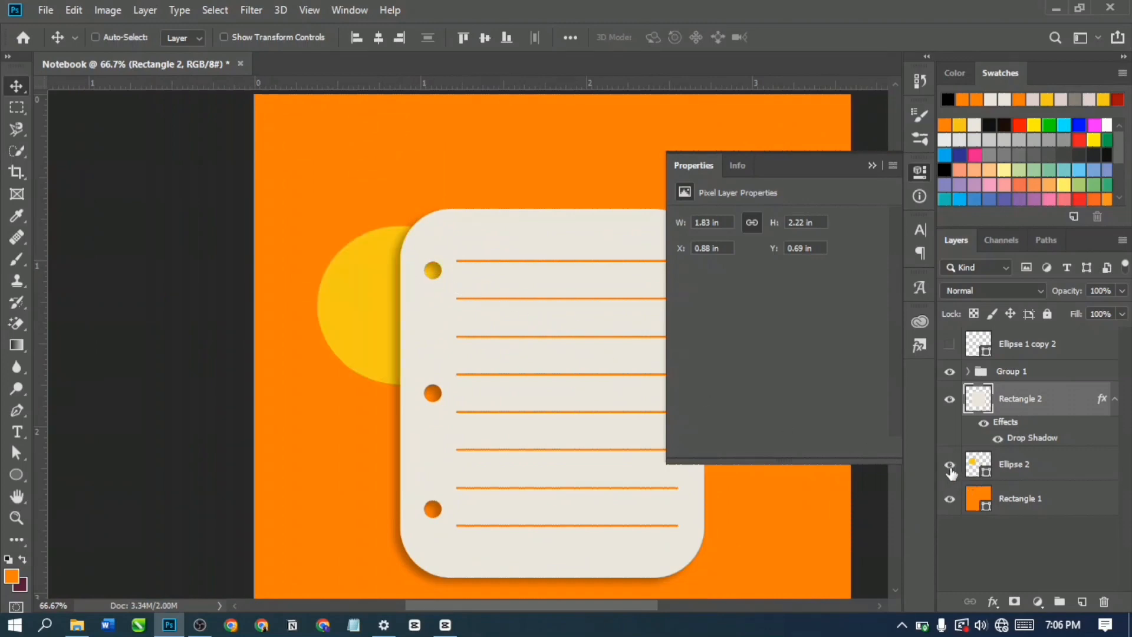
{"action": "left_click_drag", "start_coordinate": [396, 290], "coordinate": [442, 239]}
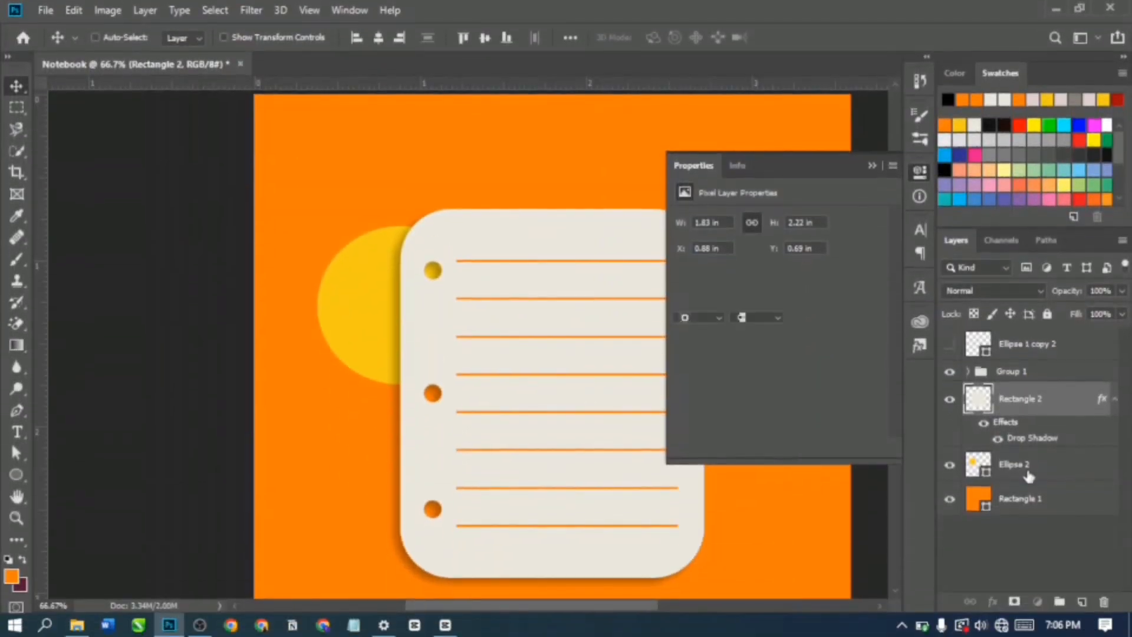
{"action": "left_click", "coordinate": [1027, 469]}
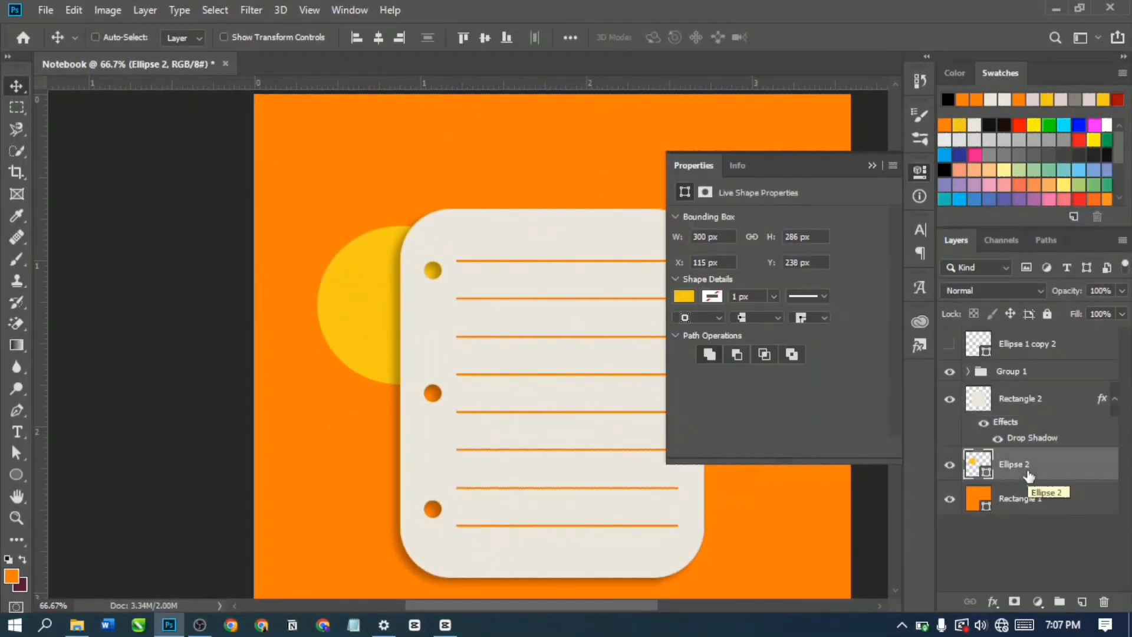
{"action": "left_click", "coordinate": [949, 464]}
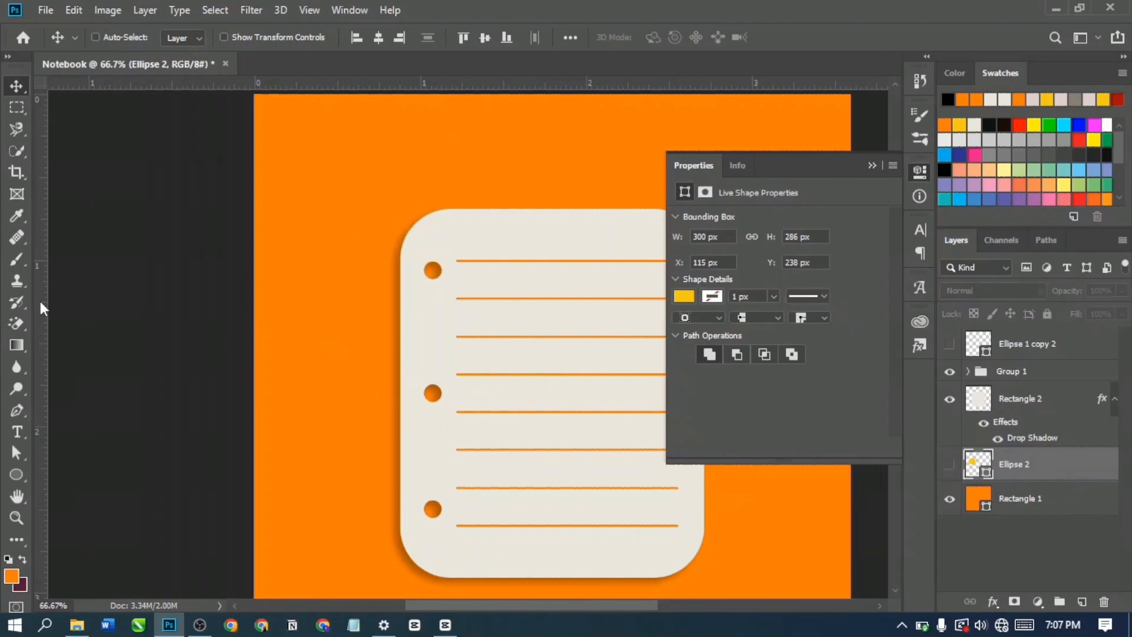
Step: Draw a small orange circle just below the top hole and set its size to 15 × 15 px
{"action": "left_click", "coordinate": [16, 474]}
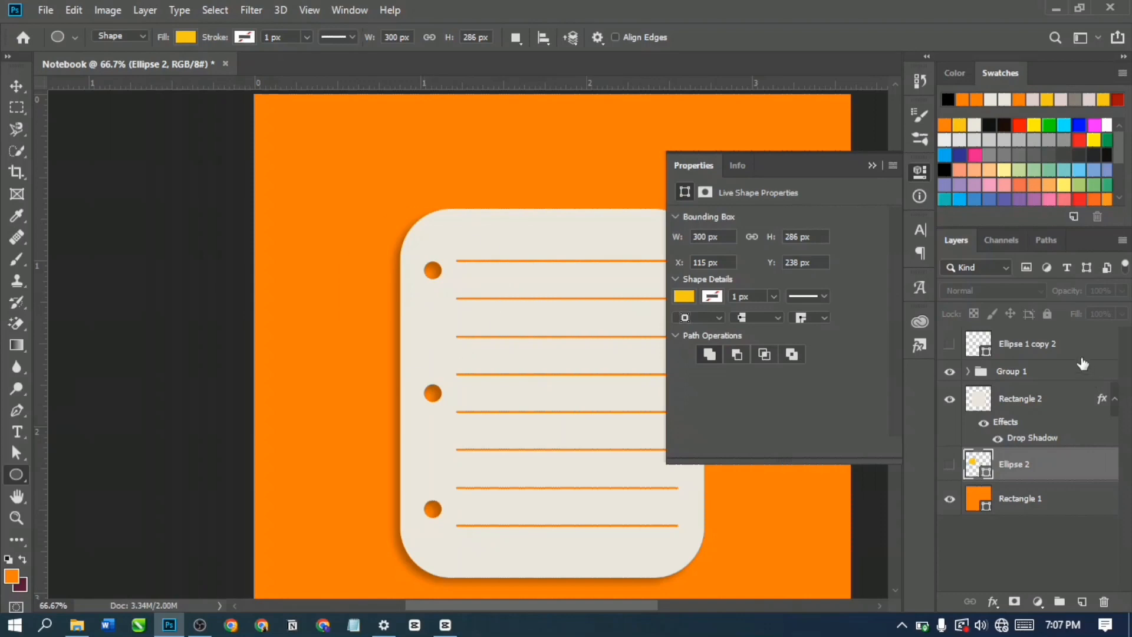
{"action": "left_click", "coordinate": [1061, 348]}
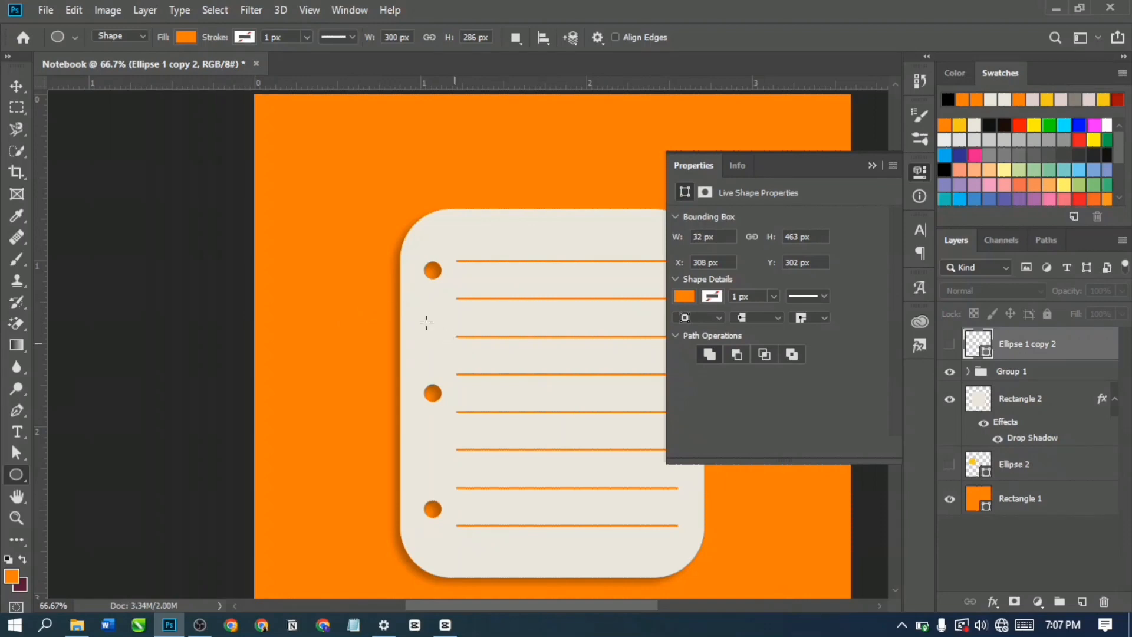
{"action": "mouse_move", "coordinate": [431, 293]}
{"action": "left_mouse_down"}
{"action": "mouse_move", "coordinate": [447, 313]}
{"action": "mouse_move", "coordinate": [437, 309]}
{"action": "left_mouse_up"}
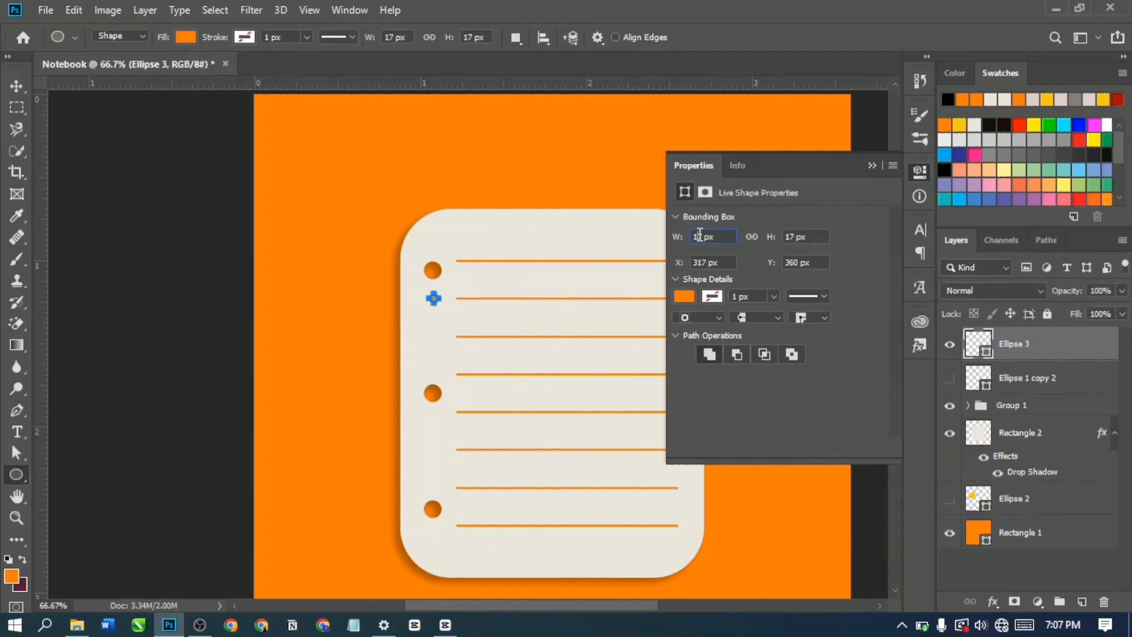
{"action": "type", "text": "1"}
{"action": "key", "text": "Tab"}
{"action": "type", "text": "1"}
{"action": "key", "text": "Return"}
Step: Move the small circle to X 316 px, Y 363 px, in line with the large holes
{"action": "left_click", "coordinate": [23, 93]}
{"action": "left_click_drag", "start_coordinate": [473, 302], "coordinate": [471, 304]}
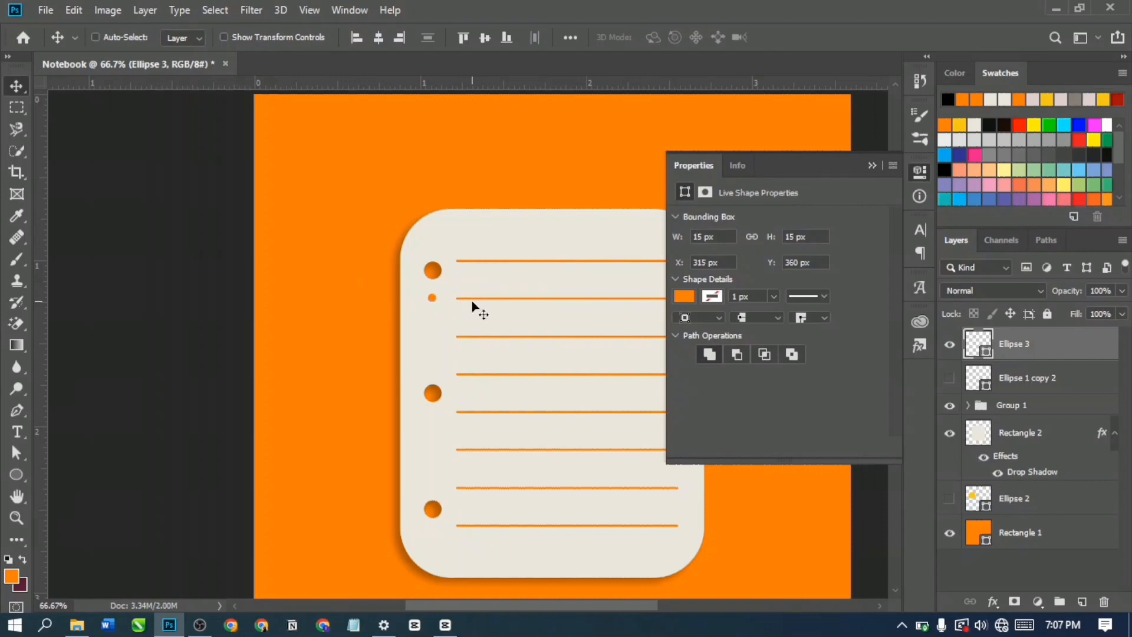
{"action": "key", "text": "Right"}
{"action": "key", "text": "ctrl"}
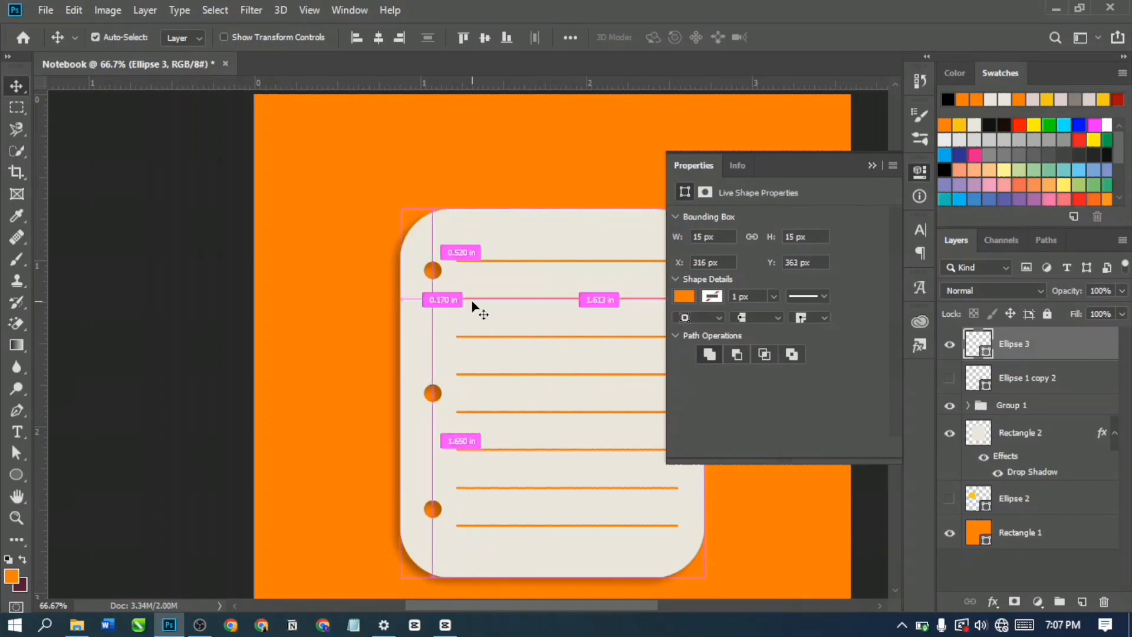
Step: Duplicate the small circle into four evenly spaced dots between the upper two holes, and copy the set between the lower two holes
{"action": "key", "text": "ctrl+j"}
{"action": "key", "text": "ctrl+j"}
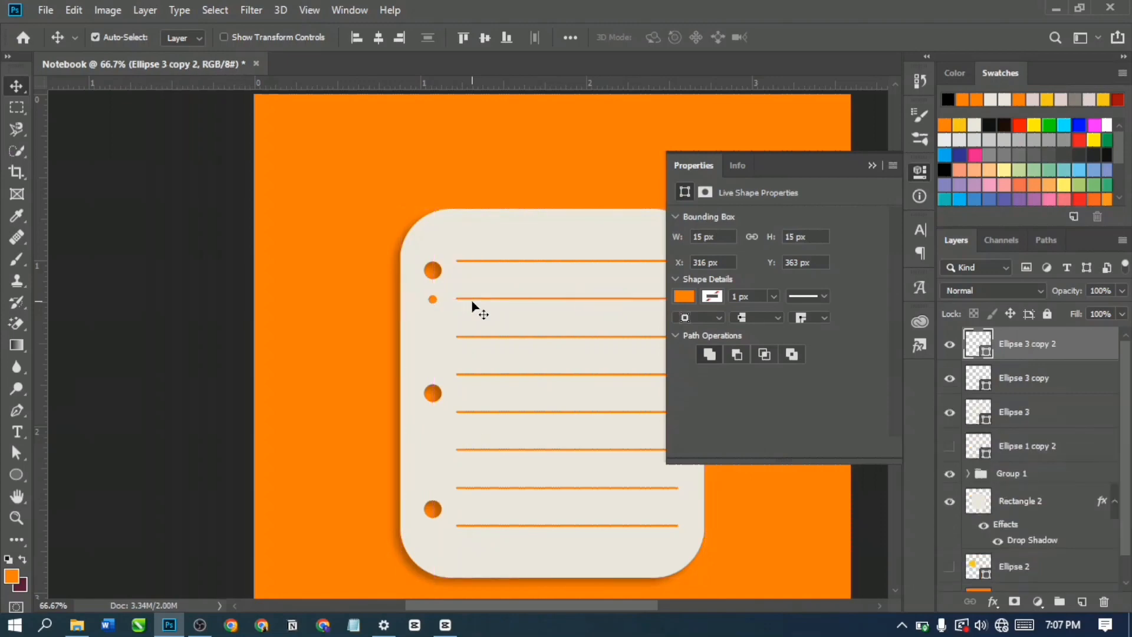
{"action": "key", "text": "ctrl+j"}
{"action": "left_click_drag", "start_coordinate": [475, 308], "coordinate": [473, 372]}
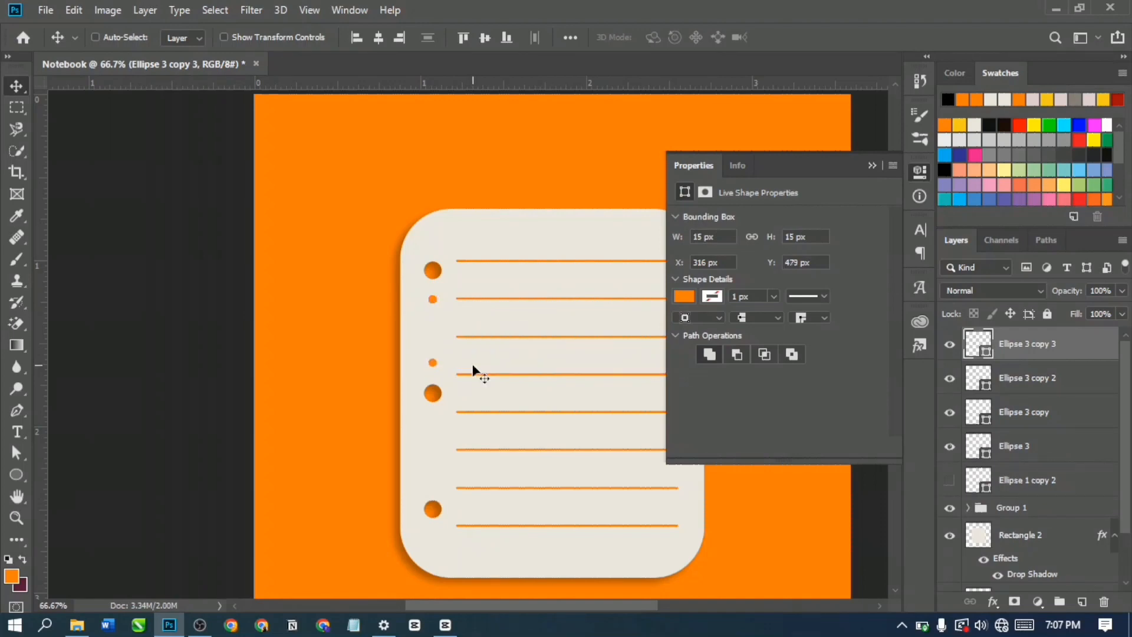
{"action": "left_click", "coordinate": [1103, 452], "text": "shift"}
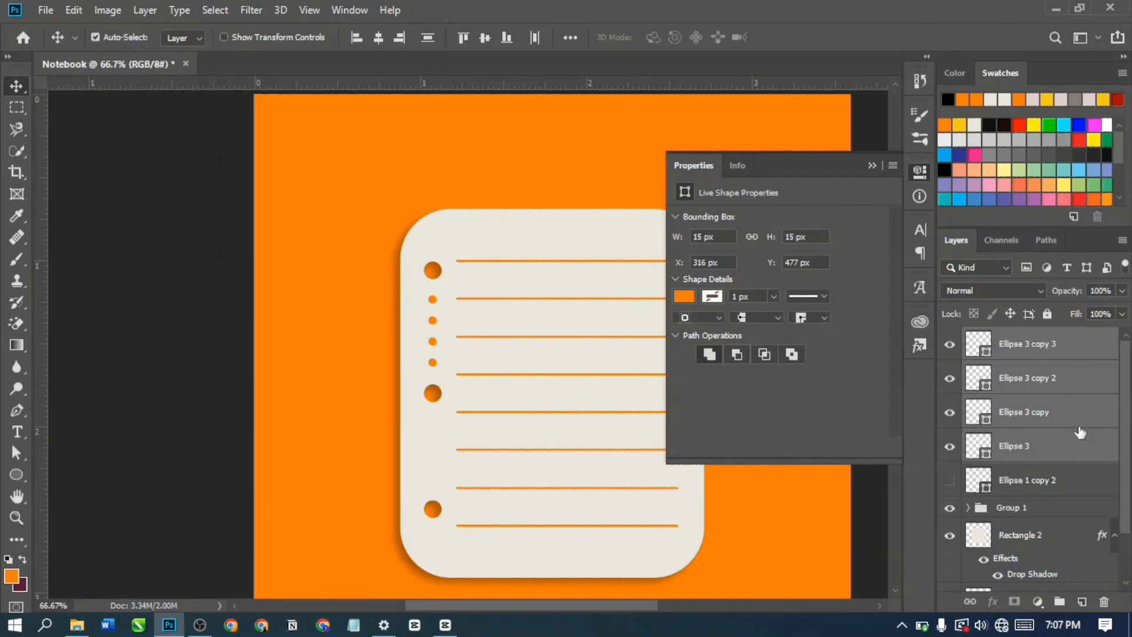
{"action": "key", "text": "ctrl+j"}
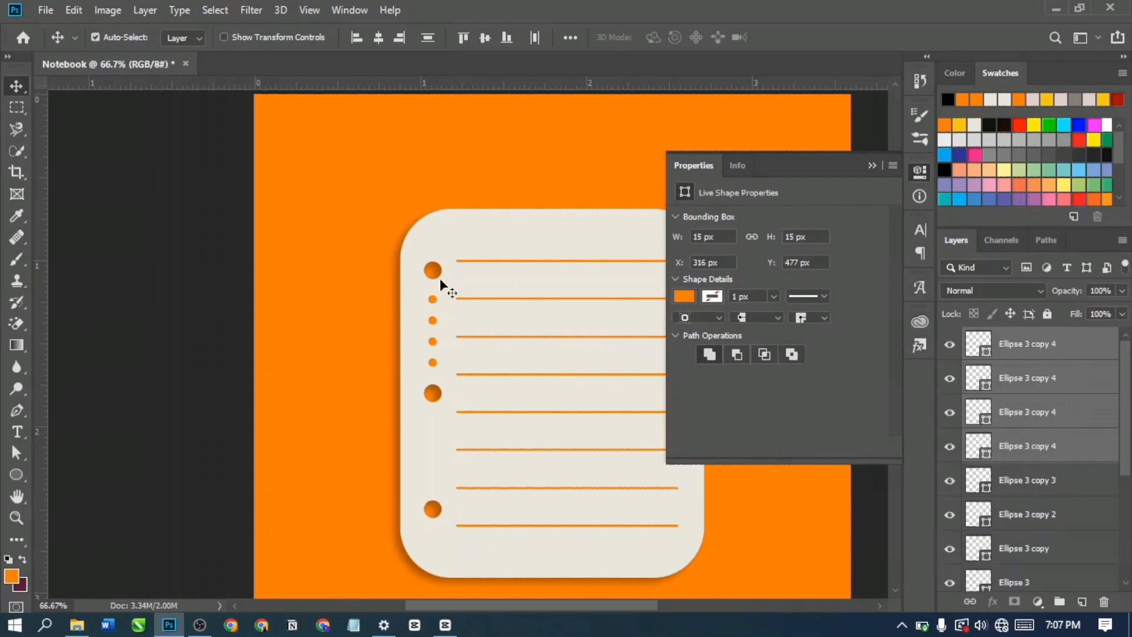
{"action": "left_click_drag", "start_coordinate": [456, 316], "coordinate": [455, 446]}
Step: Merge all the small circle shapes into one shape layer
{"action": "left_click", "coordinate": [1040, 580]}
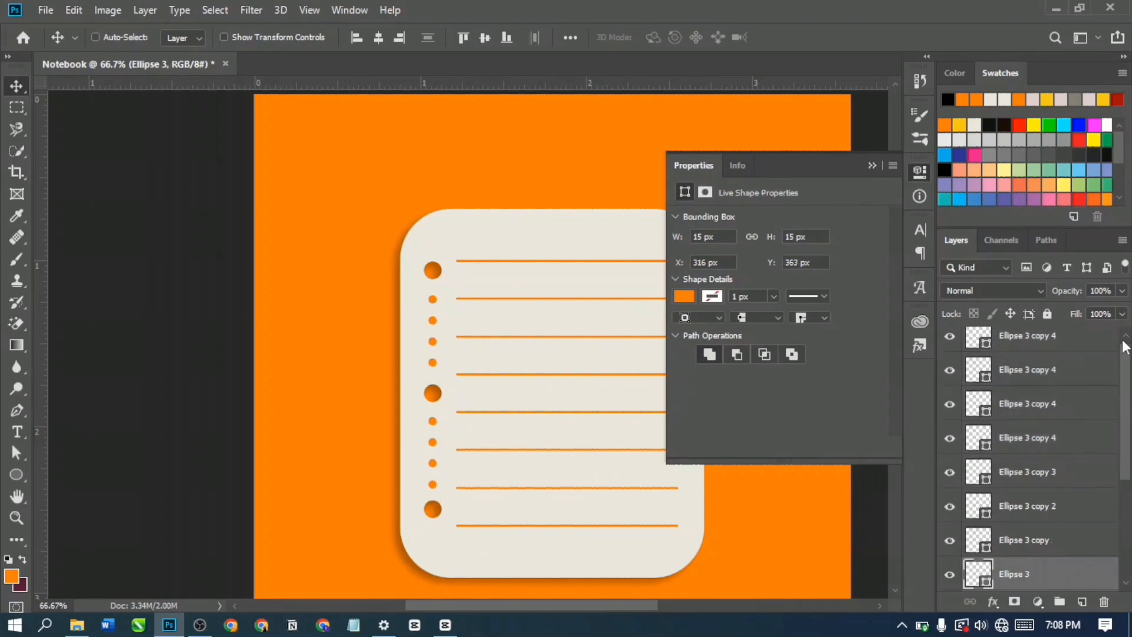
{"action": "scroll", "coordinate": [1124, 346], "scroll_direction": "up", "scroll_amount": 1}
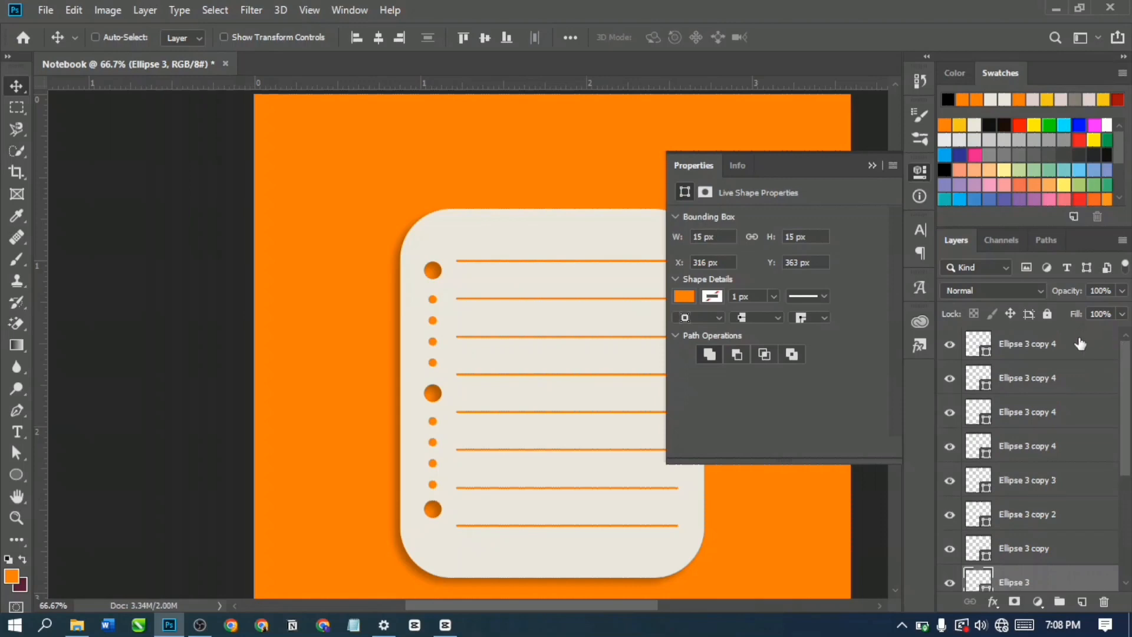
{"action": "left_click", "coordinate": [1079, 344], "text": "shift"}
{"action": "right_click", "coordinate": [1078, 356]}
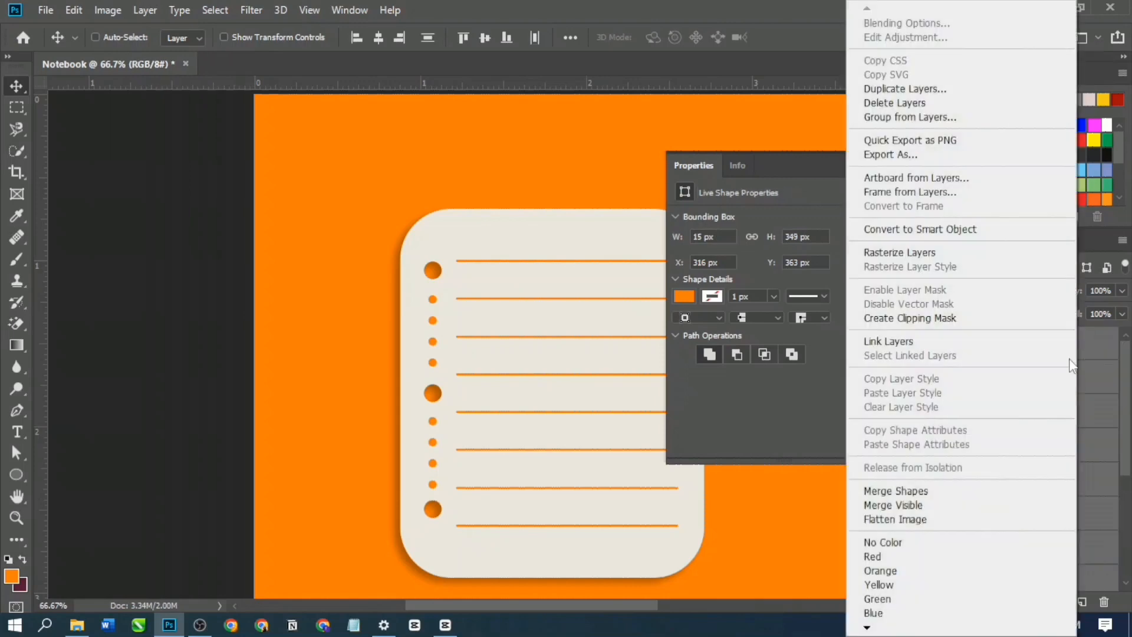
{"action": "left_click", "coordinate": [899, 490]}
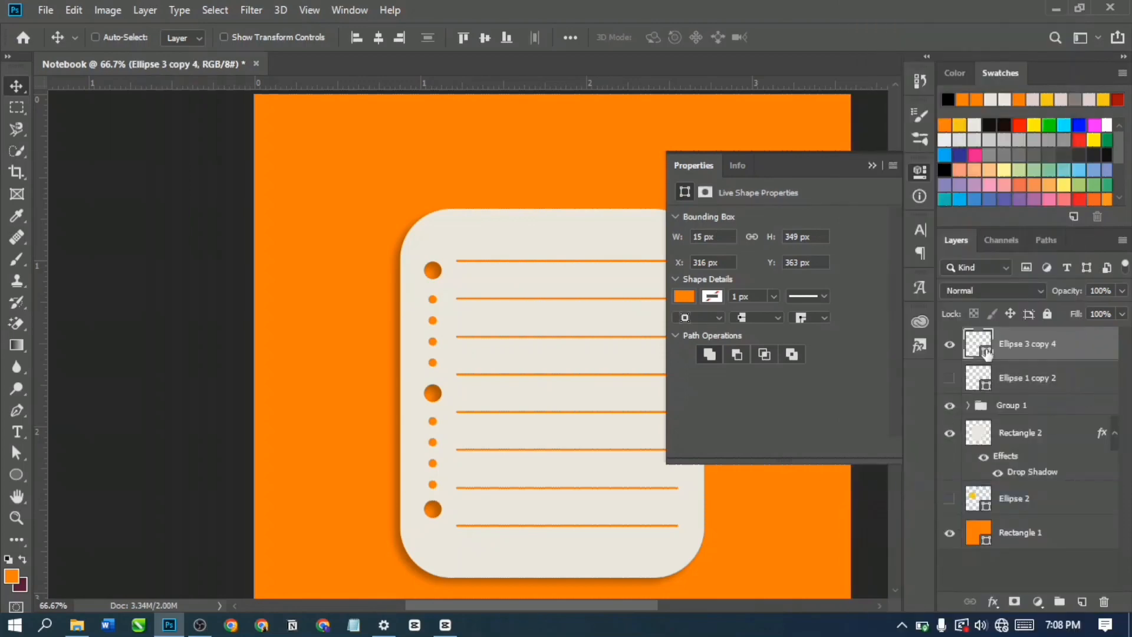
Step: Load the merged small circles as a selection, hide their layer, and delete that area from the off-white page layer
{"action": "key", "text": "ctrl"}
{"action": "left_click", "coordinate": [971, 347], "text": "ctrl"}
{"action": "left_click", "coordinate": [950, 344]}
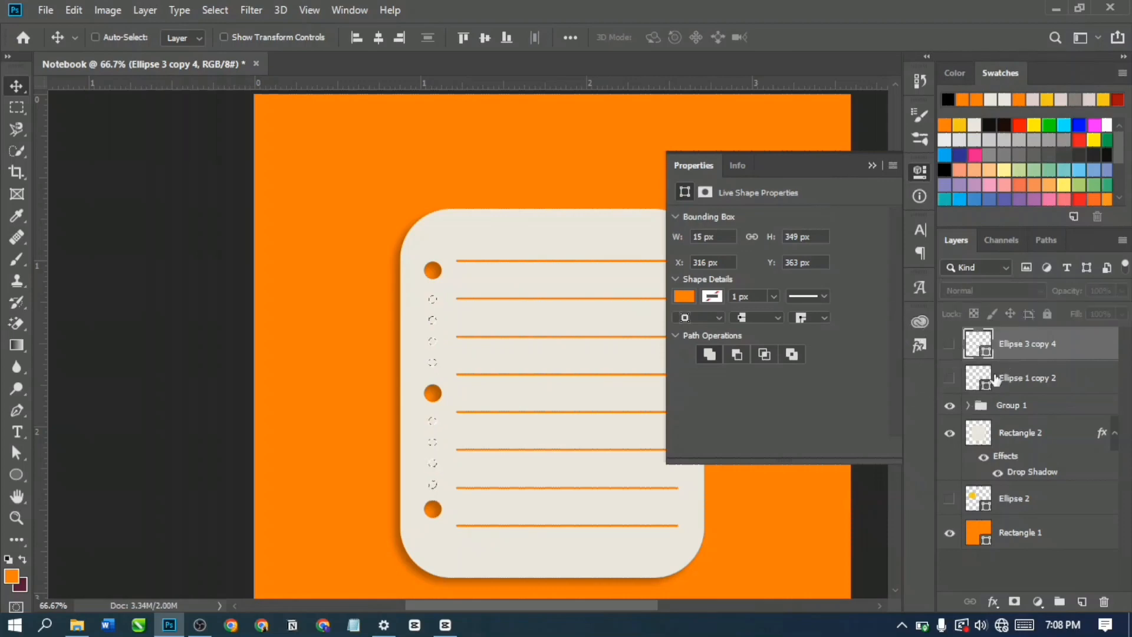
{"action": "left_click", "coordinate": [1059, 451]}
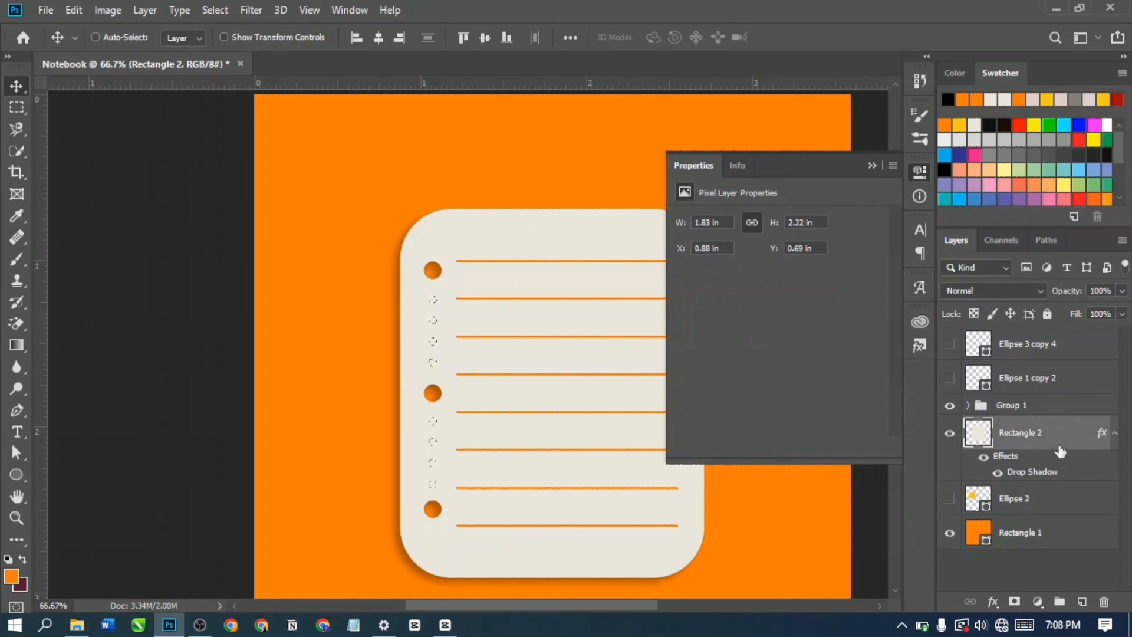
{"action": "key", "text": "Delete"}
Step: Show the yellow ellipse, slide it behind the page to check the small holes, leave it at X 0 px, and hide it again
{"action": "left_click", "coordinate": [949, 500]}
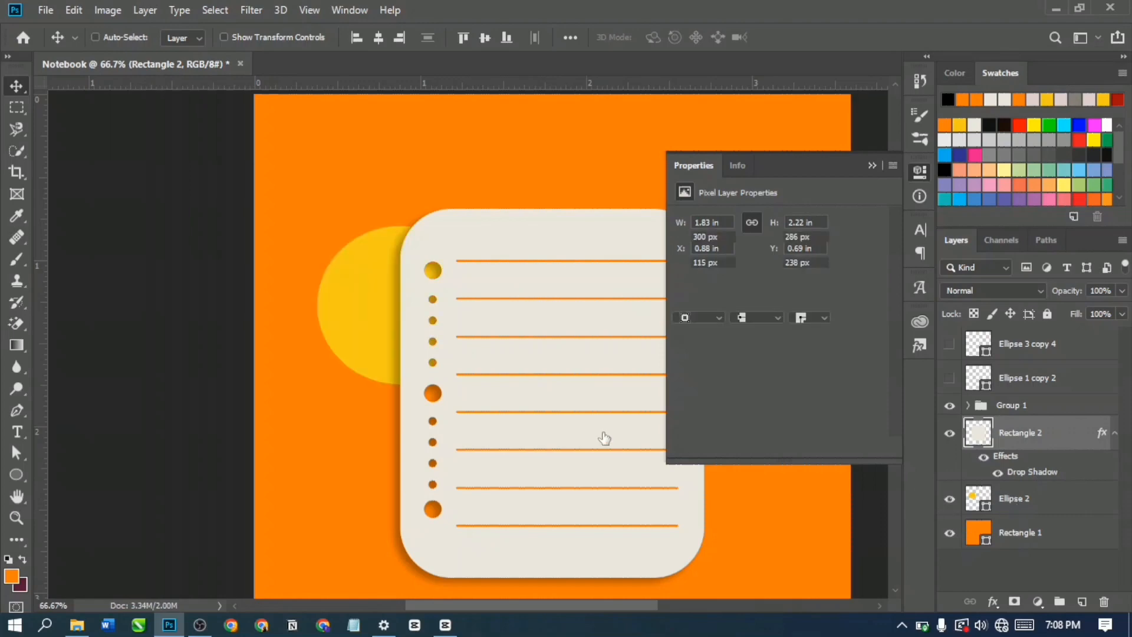
{"action": "key", "text": "alt+["}
{"action": "left_click_drag", "start_coordinate": [446, 342], "coordinate": [433, 263]}
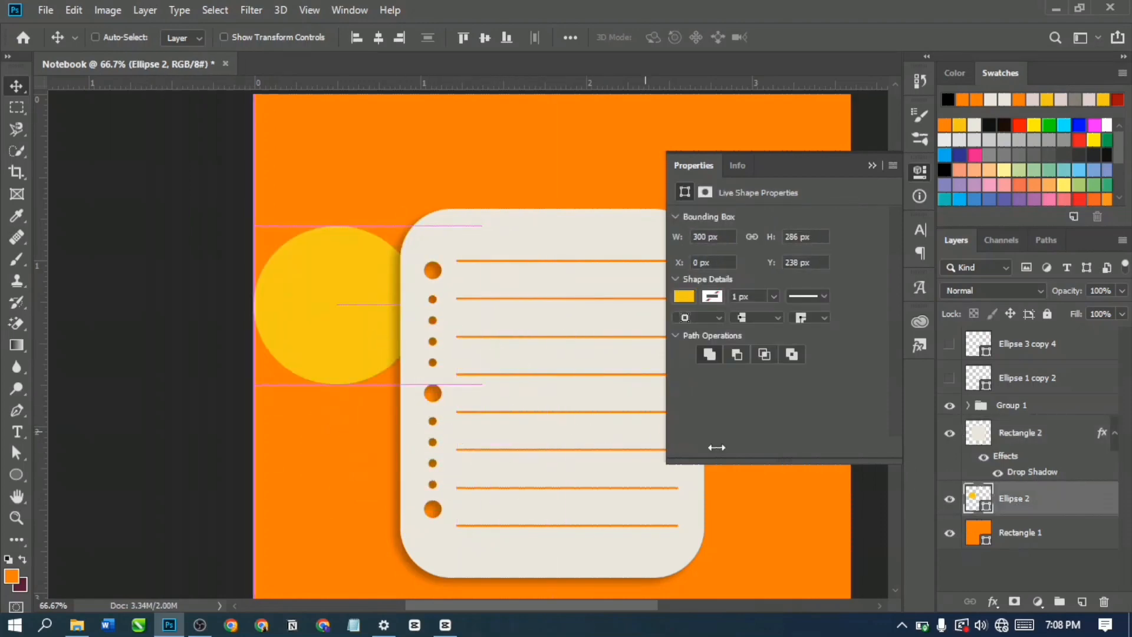
{"action": "left_click", "coordinate": [950, 499]}
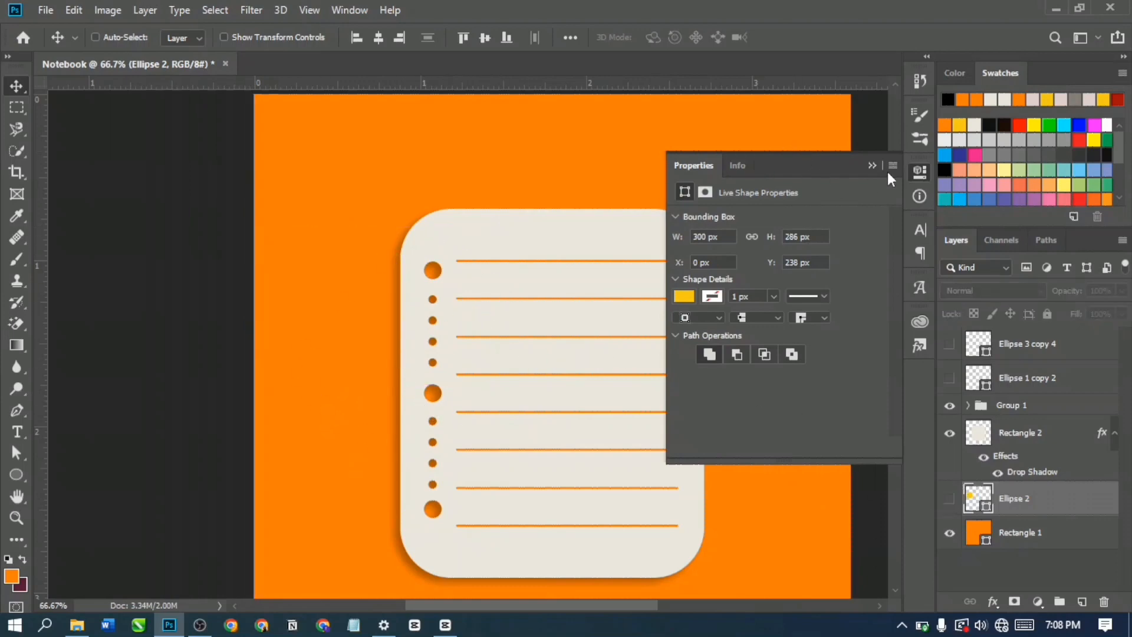
{"action": "left_click", "coordinate": [871, 165]}
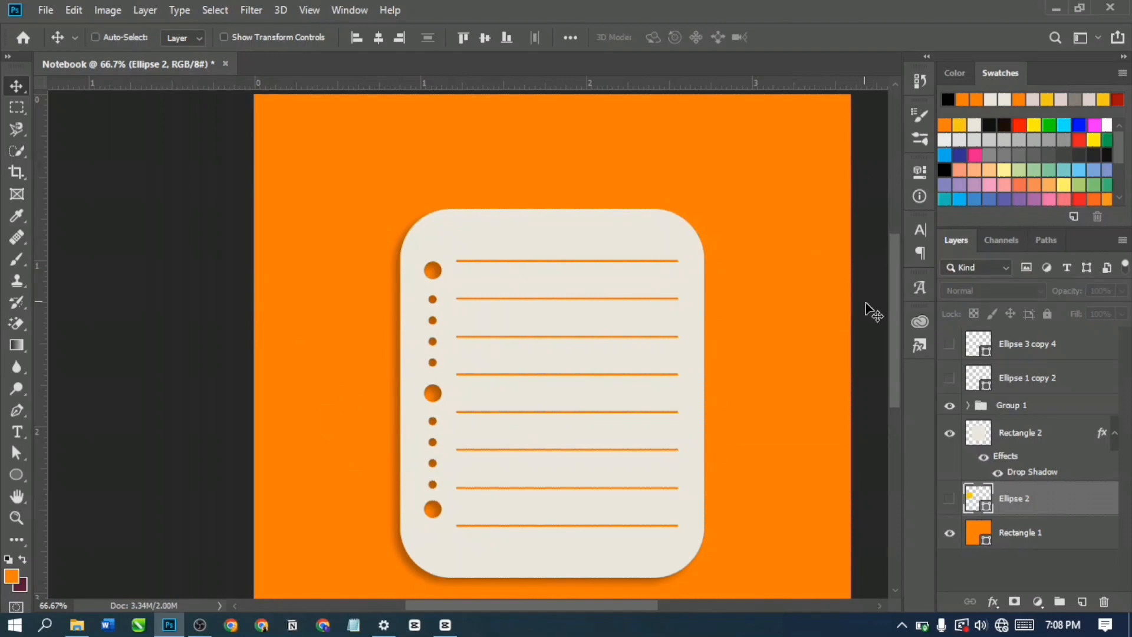
Step: Try dark brown, near-black, off-white and blue fills on the background rectangle, and settle on green #23bf32
{"action": "key", "text": "ctrl+minus"}
{"action": "key", "text": "ctrl+minus"}
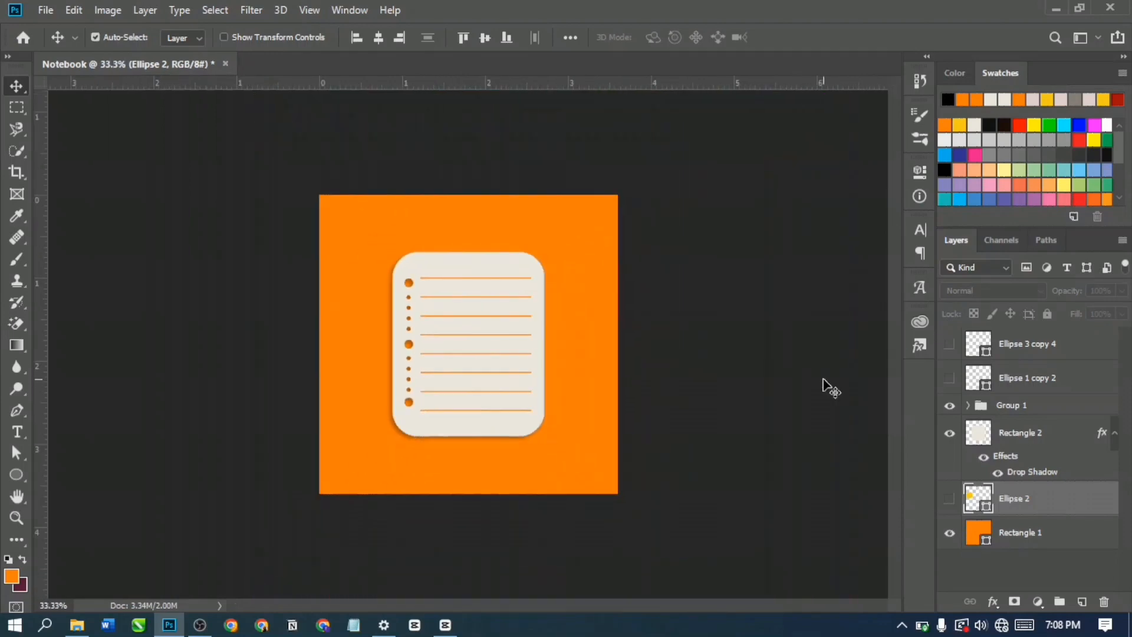
{"action": "key", "text": "ctrl+plus"}
{"action": "left_click", "coordinate": [1020, 533]}
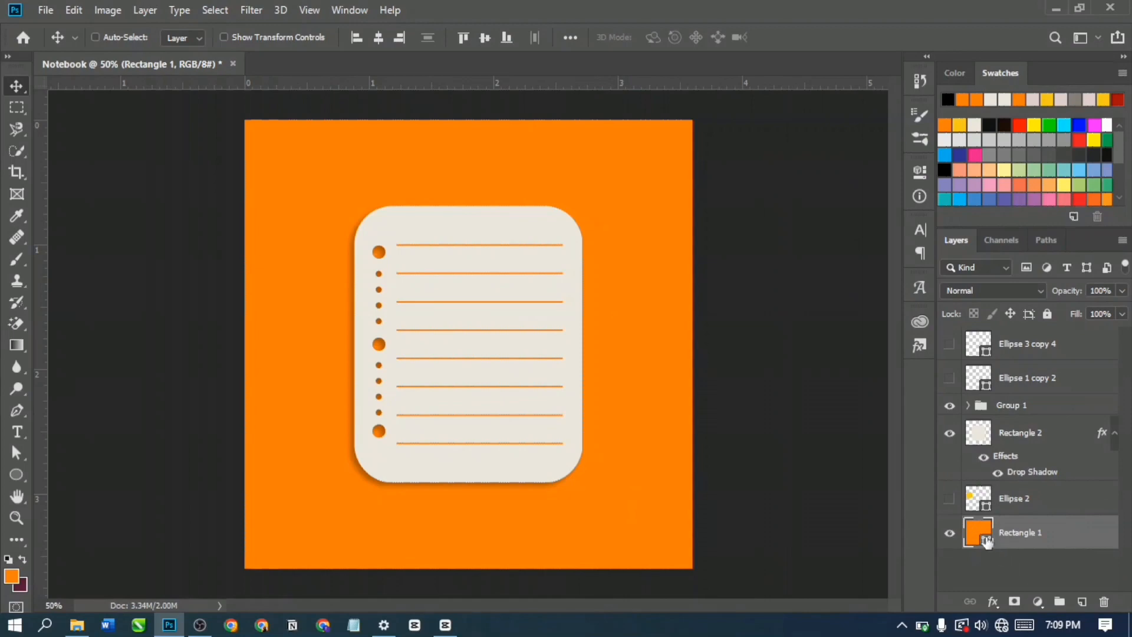
{"action": "double_click", "coordinate": [986, 540]}
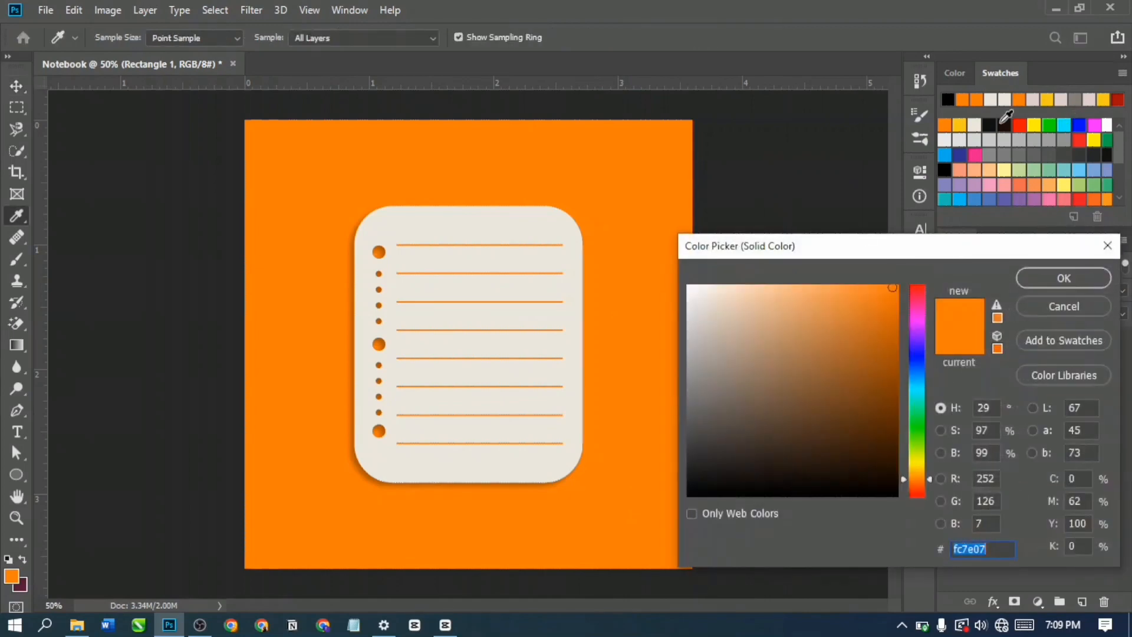
{"action": "left_click", "coordinate": [1008, 128]}
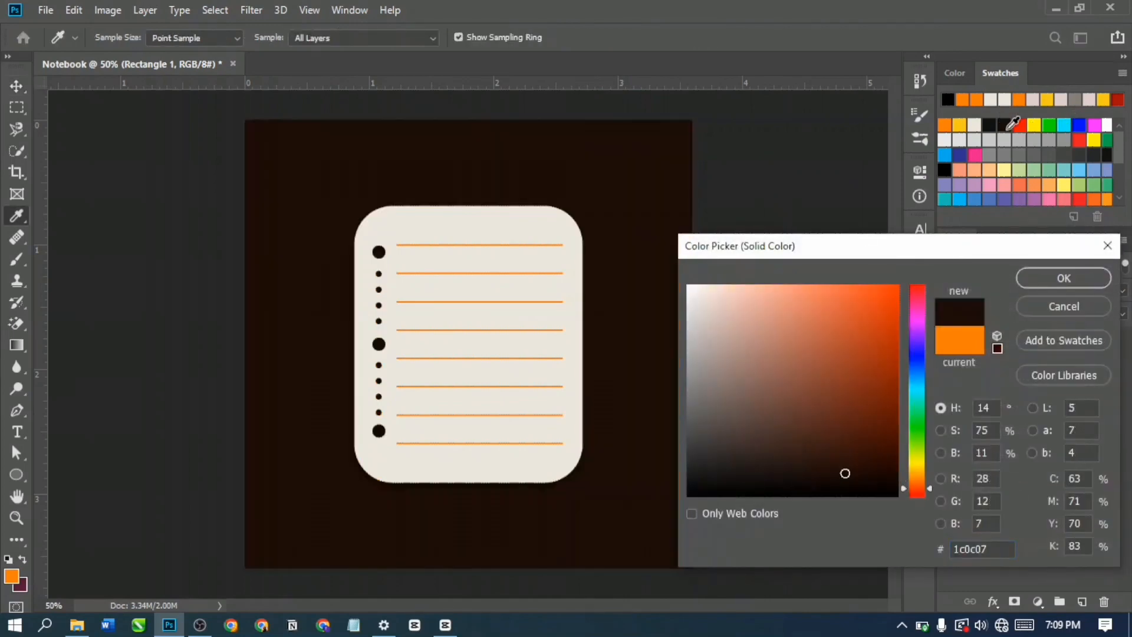
{"action": "left_click", "coordinate": [987, 128]}
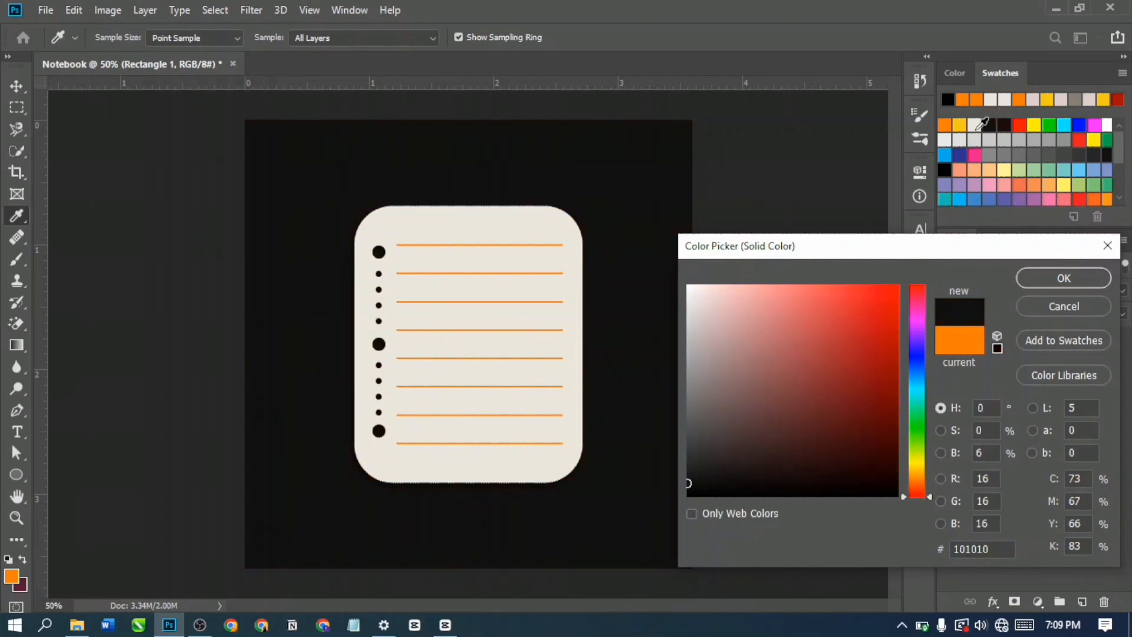
{"action": "left_click", "coordinate": [975, 127]}
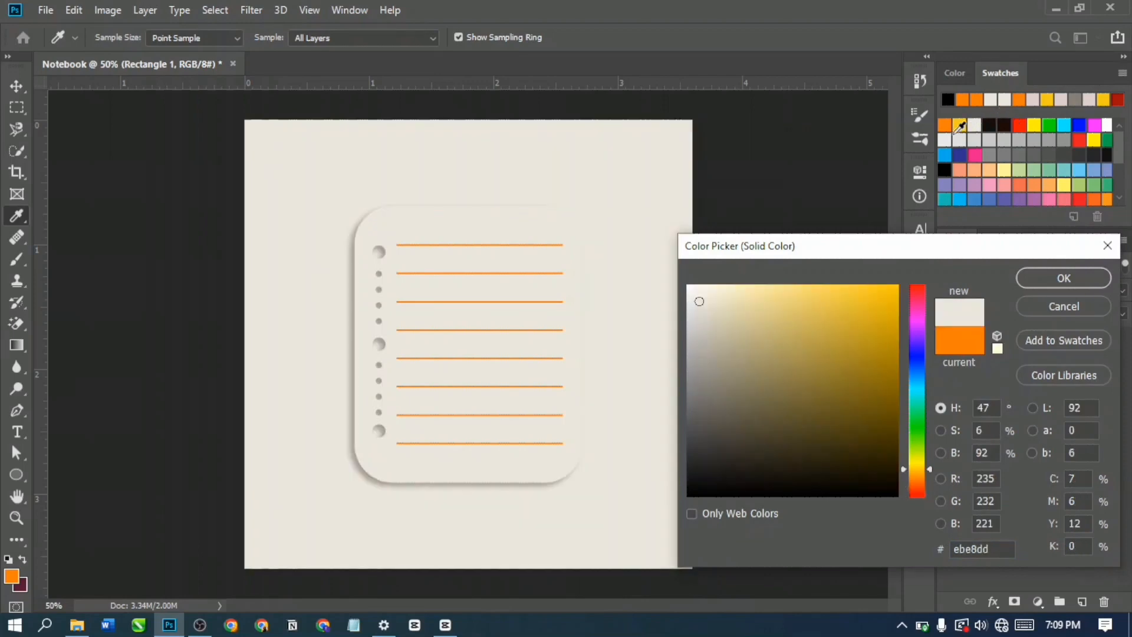
{"action": "left_click", "coordinate": [959, 154]}
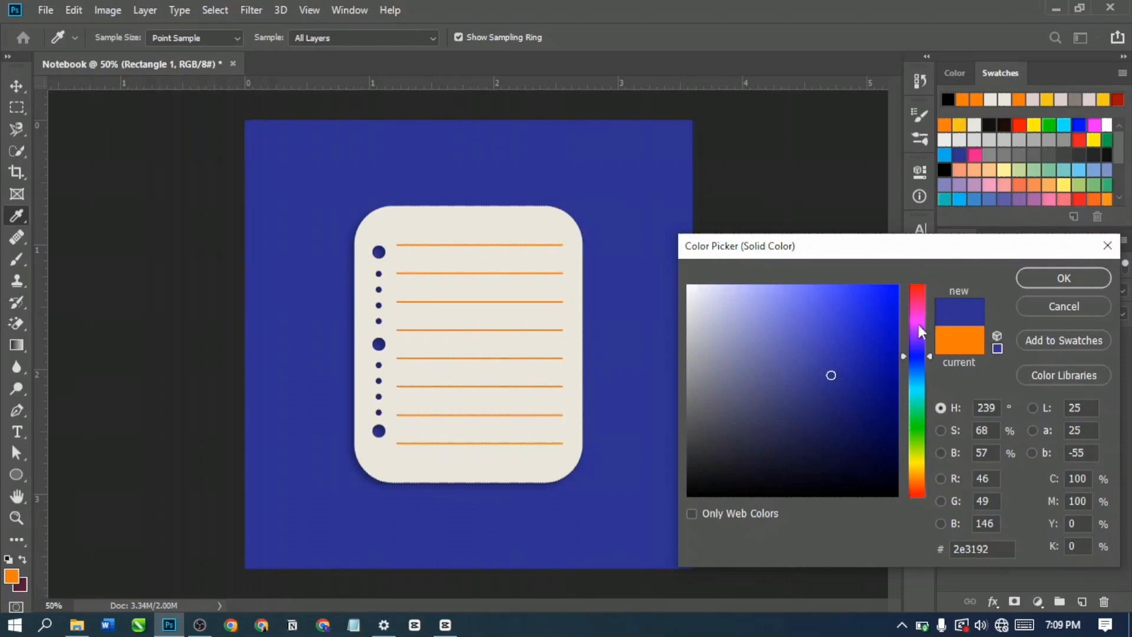
{"action": "left_click_drag", "start_coordinate": [917, 324], "coordinate": [917, 366]}
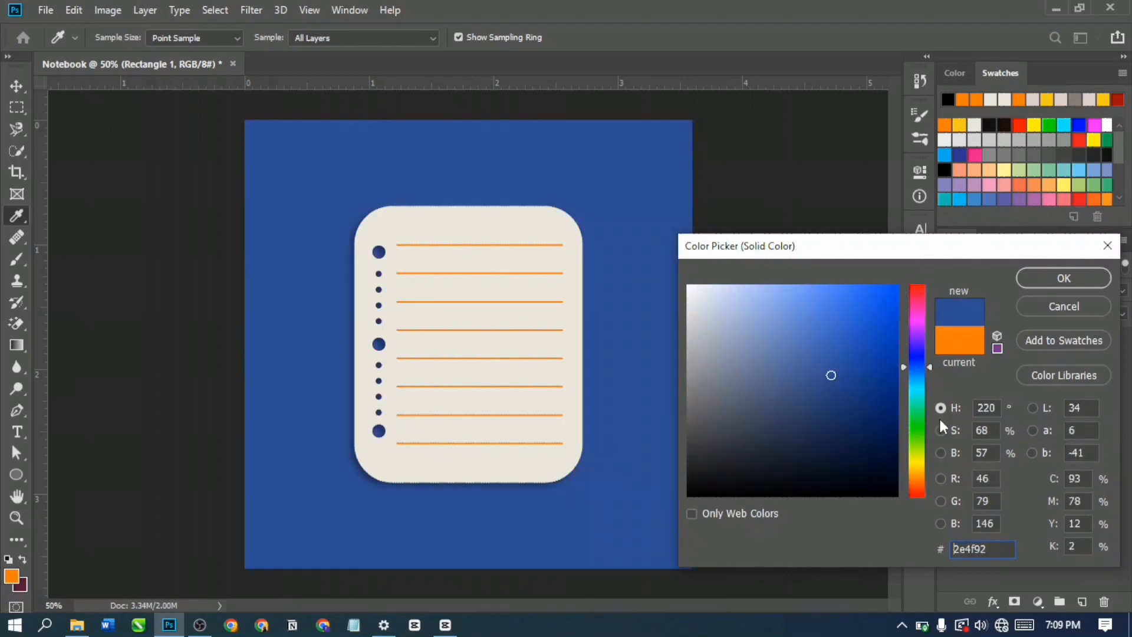
{"action": "left_click_drag", "start_coordinate": [917, 466], "coordinate": [911, 422]}
{"action": "mouse_move", "coordinate": [854, 356]}
{"action": "left_mouse_down"}
{"action": "mouse_move", "coordinate": [849, 326]}
{"action": "mouse_move", "coordinate": [821, 373]}
{"action": "mouse_move", "coordinate": [819, 321]}
{"action": "mouse_move", "coordinate": [799, 307]}
{"action": "mouse_move", "coordinate": [859, 338]}
{"action": "left_mouse_up"}
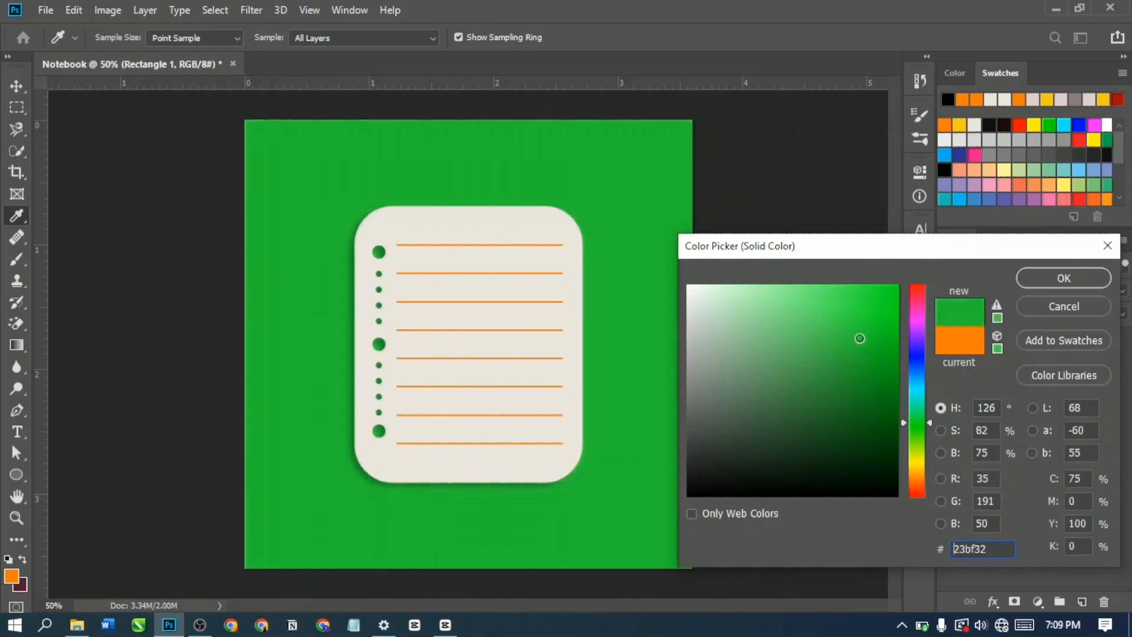
{"action": "left_click", "coordinate": [1067, 277]}
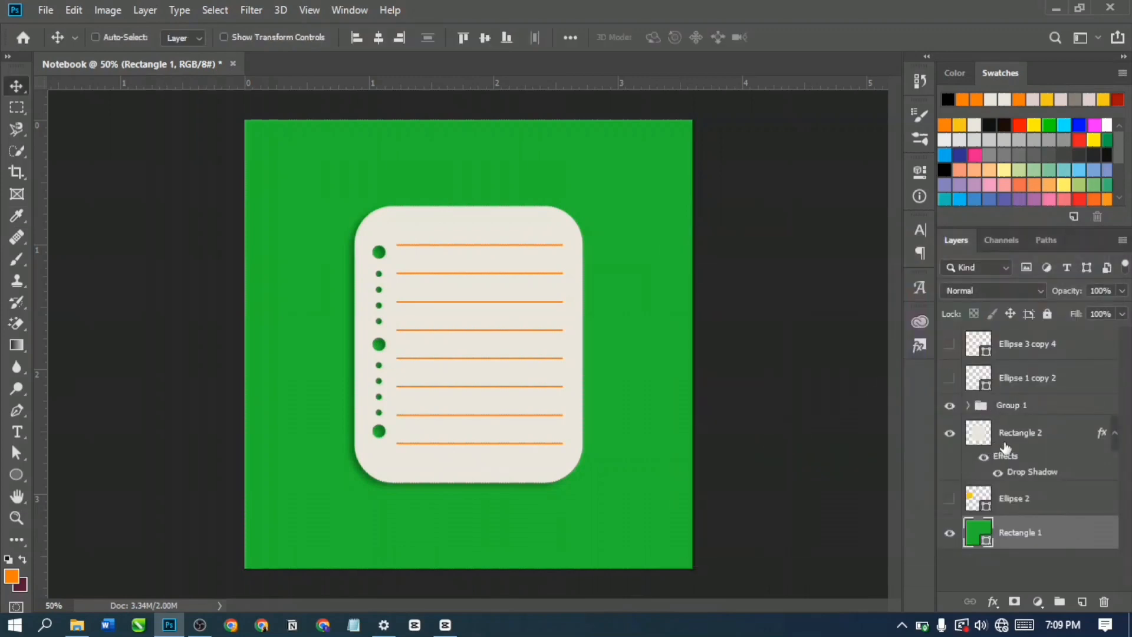
Step: Add a Color Overlay in very pale green #e8feea to the rounded page layer
{"action": "left_click", "coordinate": [1052, 443]}
{"action": "double_click", "coordinate": [1092, 441]}
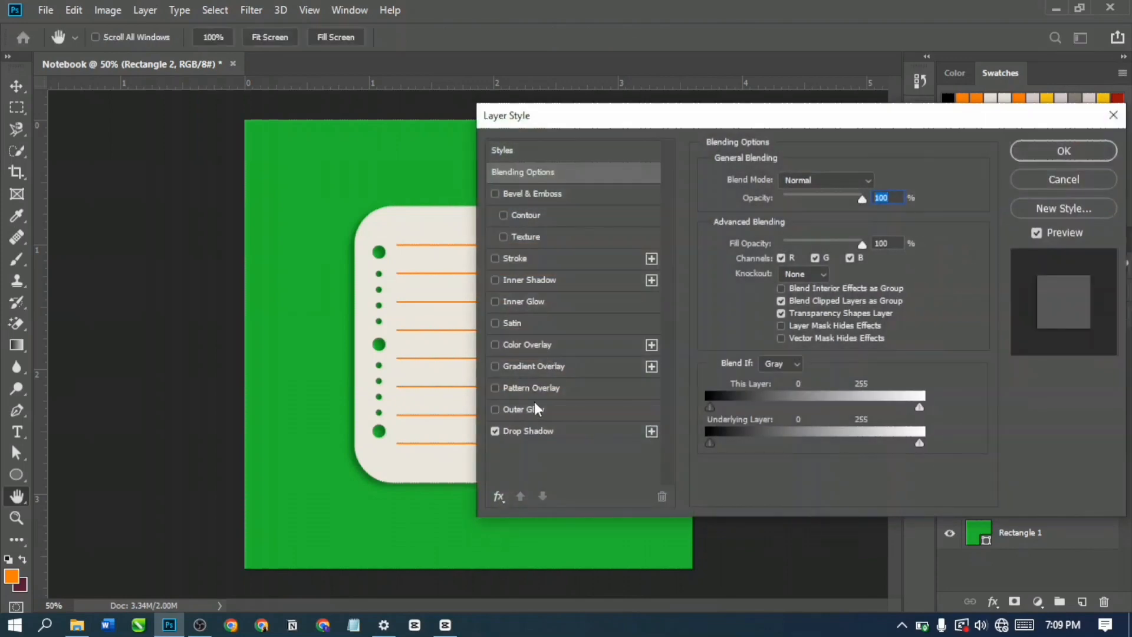
{"action": "left_click", "coordinate": [533, 349]}
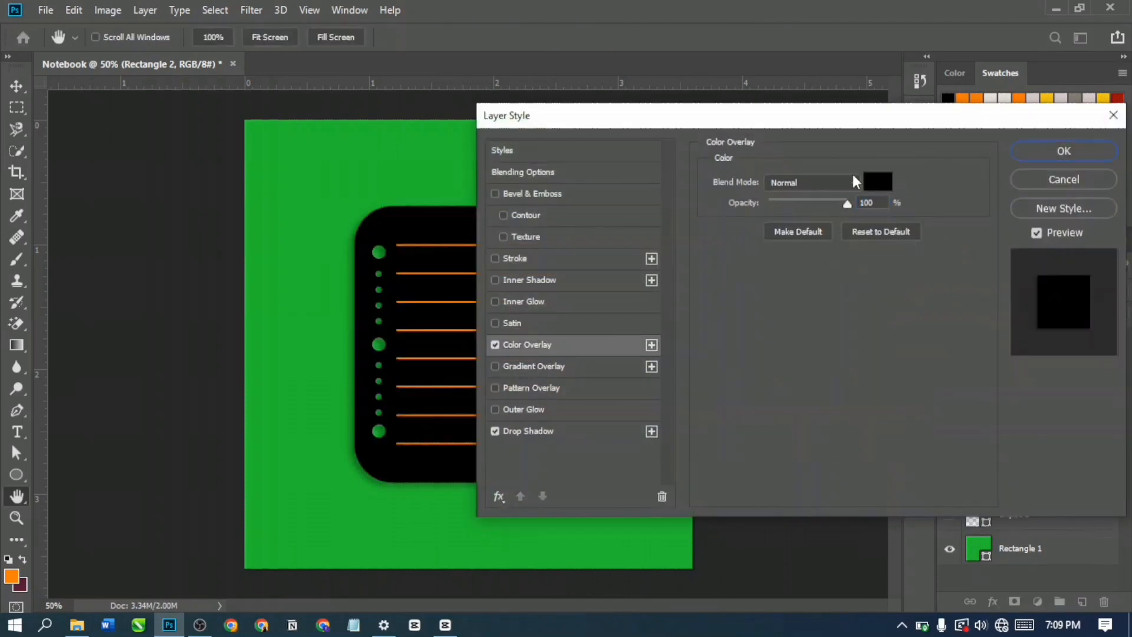
{"action": "left_click", "coordinate": [877, 181]}
{"action": "left_click", "coordinate": [375, 255]}
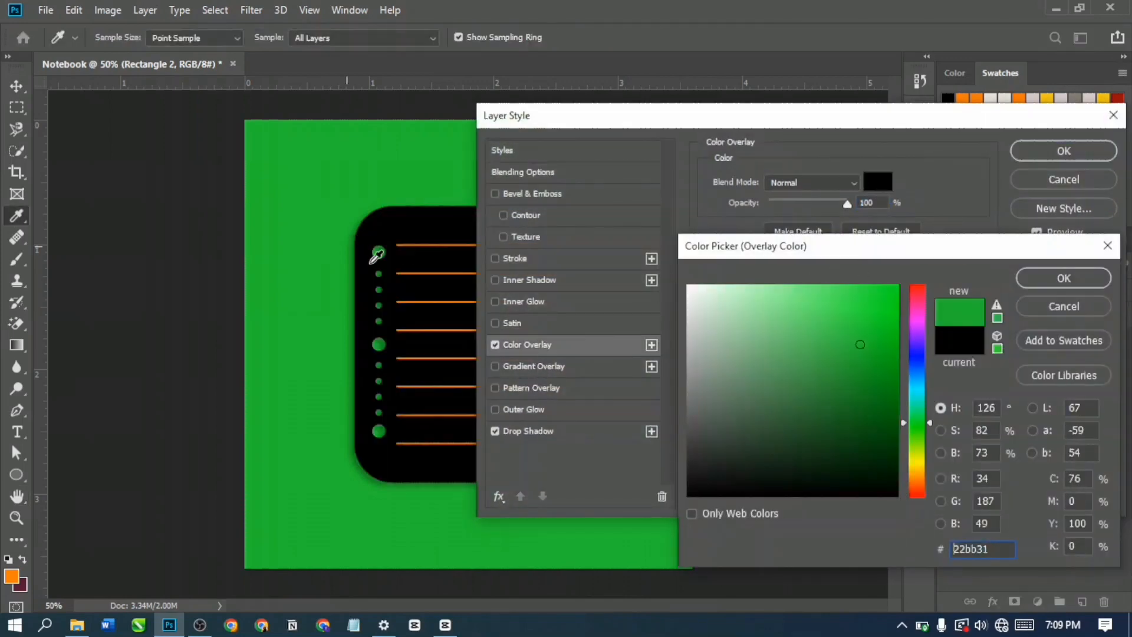
{"action": "mouse_move", "coordinate": [861, 322]}
{"action": "left_mouse_down"}
{"action": "mouse_move", "coordinate": [823, 289]}
{"action": "mouse_move", "coordinate": [794, 294]}
{"action": "left_mouse_up"}
{"action": "left_click_drag", "start_coordinate": [774, 294], "coordinate": [704, 285]}
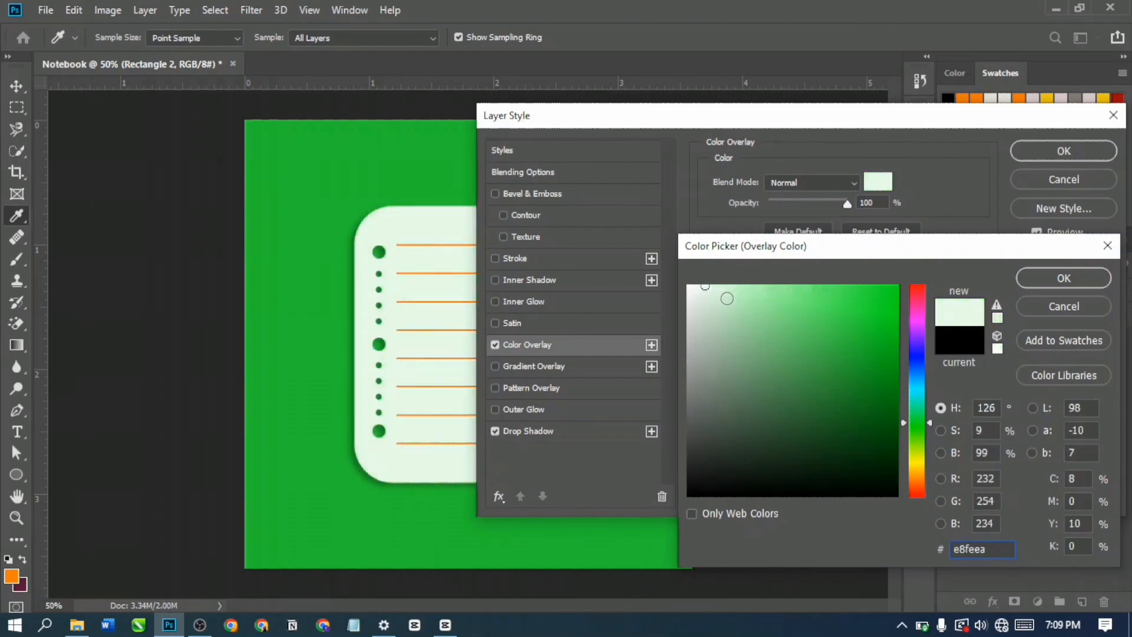
{"action": "left_click", "coordinate": [1074, 284]}
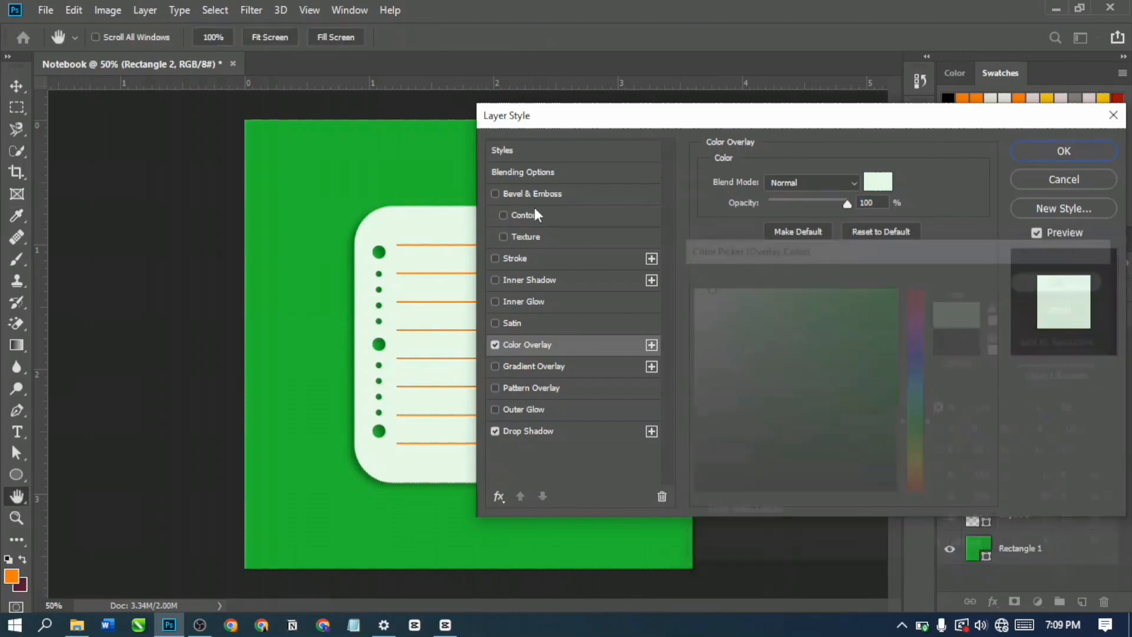
{"action": "left_click", "coordinate": [1066, 153]}
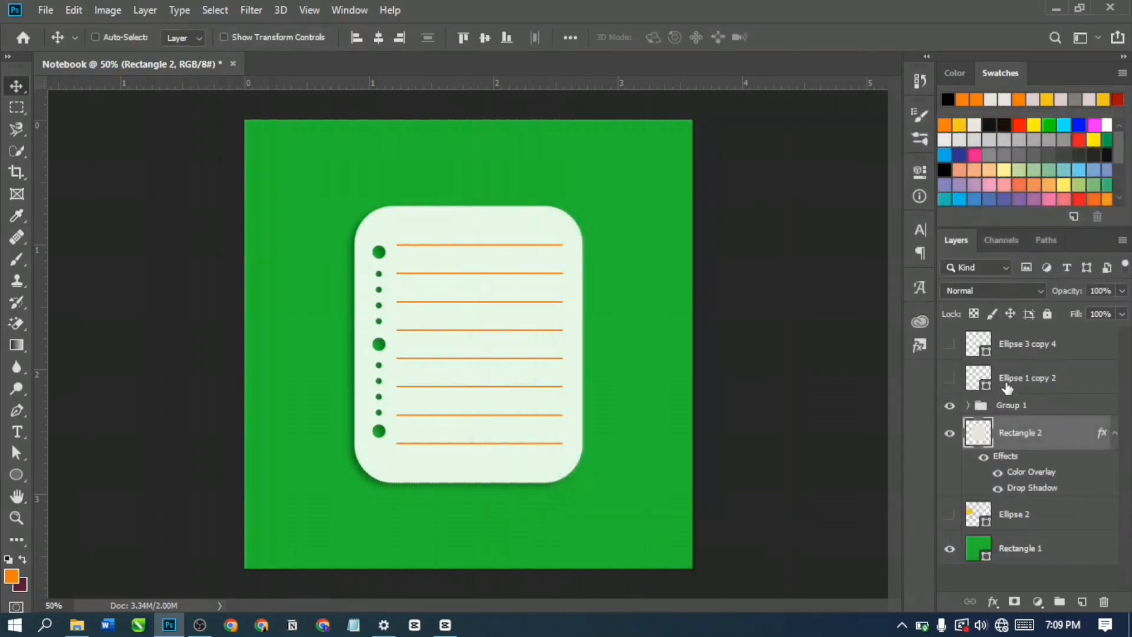
Step: Select all the ruled line shapes inside Group 1 and merge them into one shape layer
{"action": "left_click", "coordinate": [983, 407]}
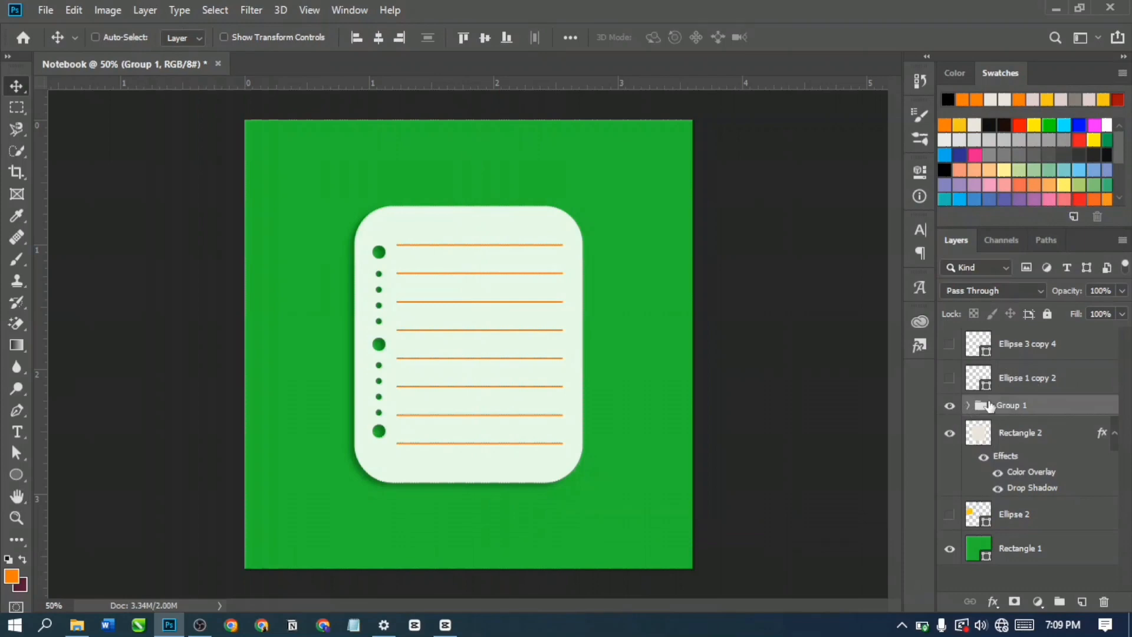
{"action": "left_click", "coordinate": [967, 405]}
{"action": "left_click", "coordinate": [1044, 437]}
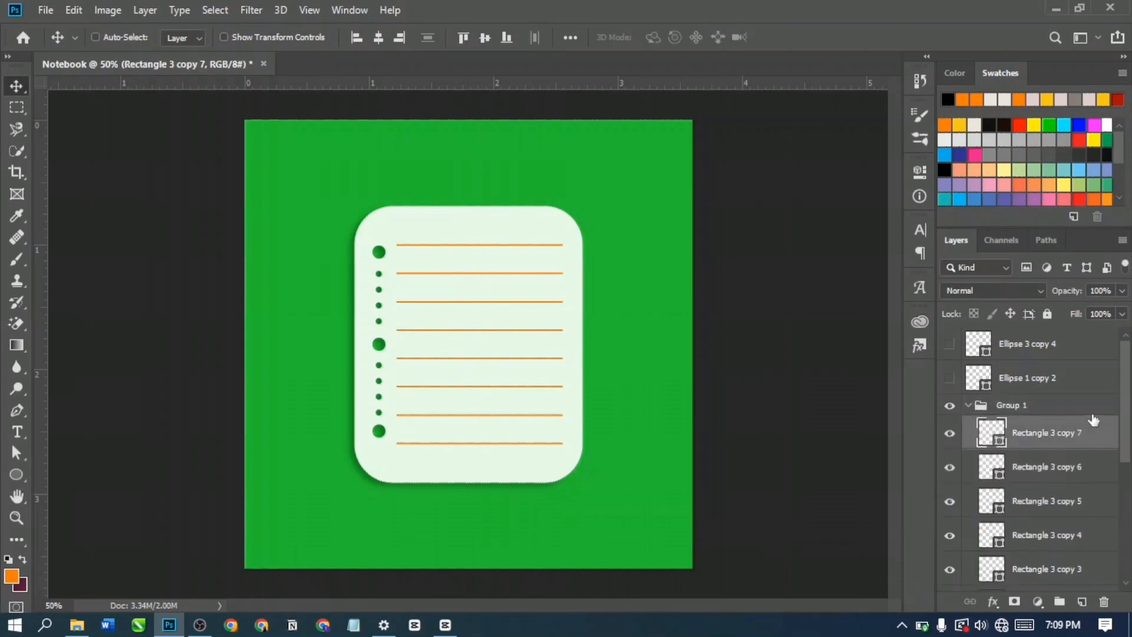
{"action": "scroll", "coordinate": [1127, 422], "scroll_direction": "down", "scroll_amount": 6}
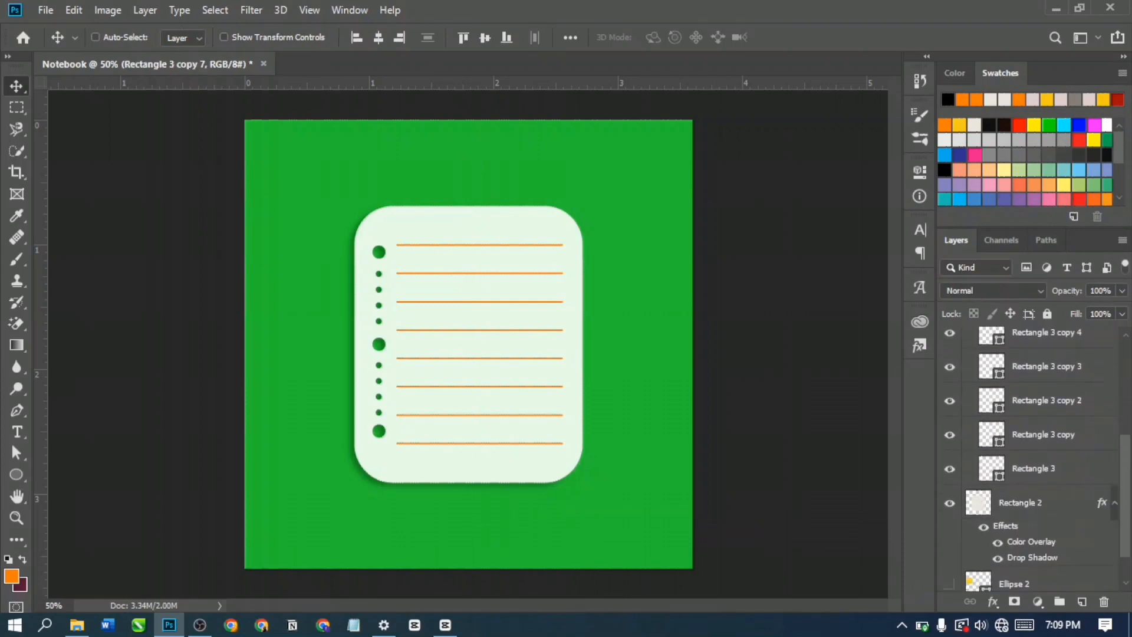
{"action": "left_click", "coordinate": [1076, 475], "text": "shift"}
{"action": "right_click", "coordinate": [1076, 475]}
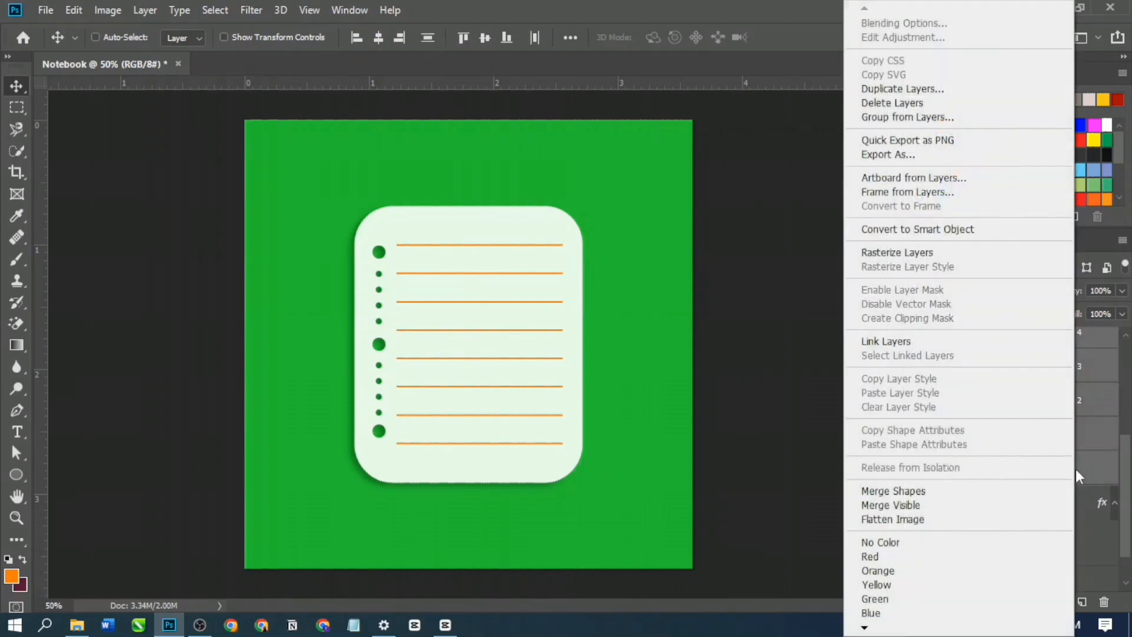
{"action": "left_click", "coordinate": [951, 493]}
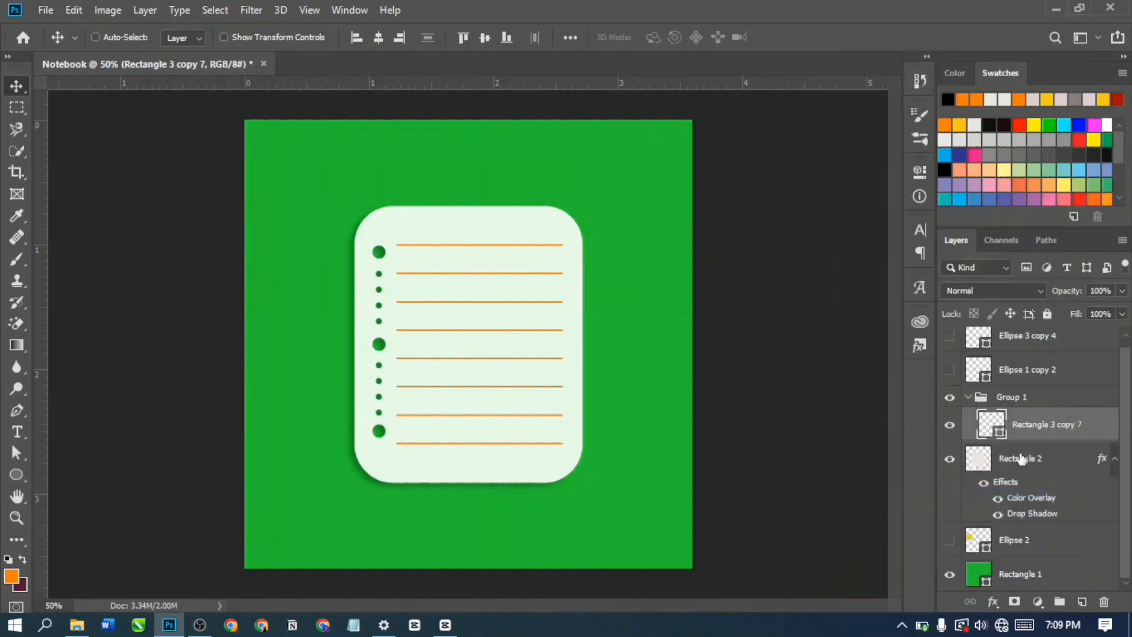
Step: Recolour the merged ruled lines with the green sampled from the background, and collapse their group
{"action": "double_click", "coordinate": [988, 433]}
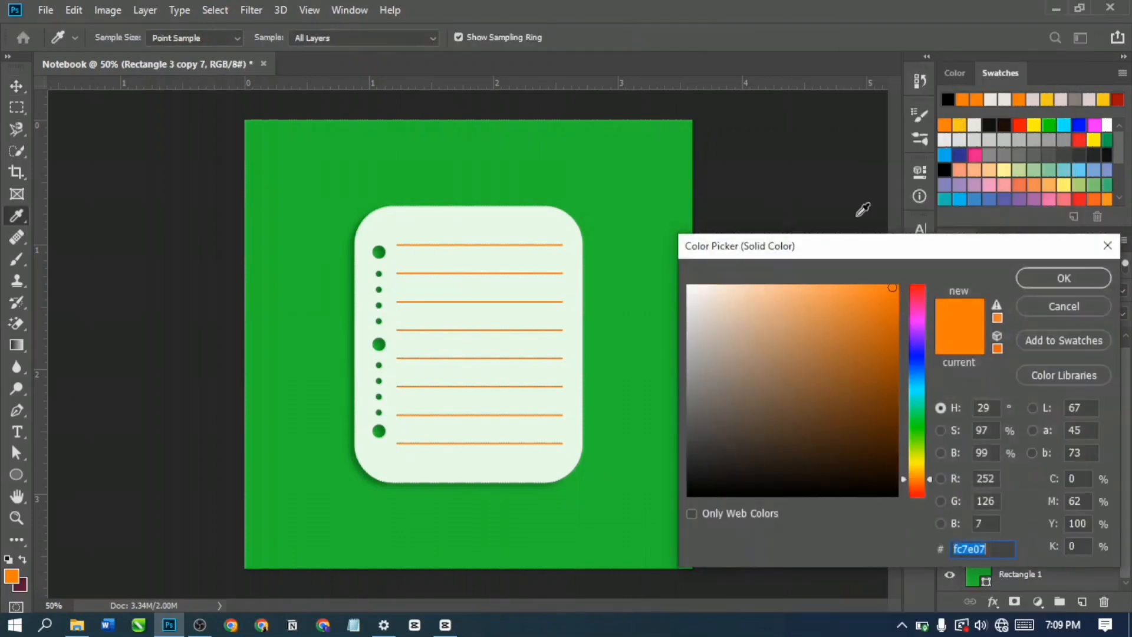
{"action": "left_click", "coordinate": [675, 157]}
{"action": "left_click", "coordinate": [1055, 278]}
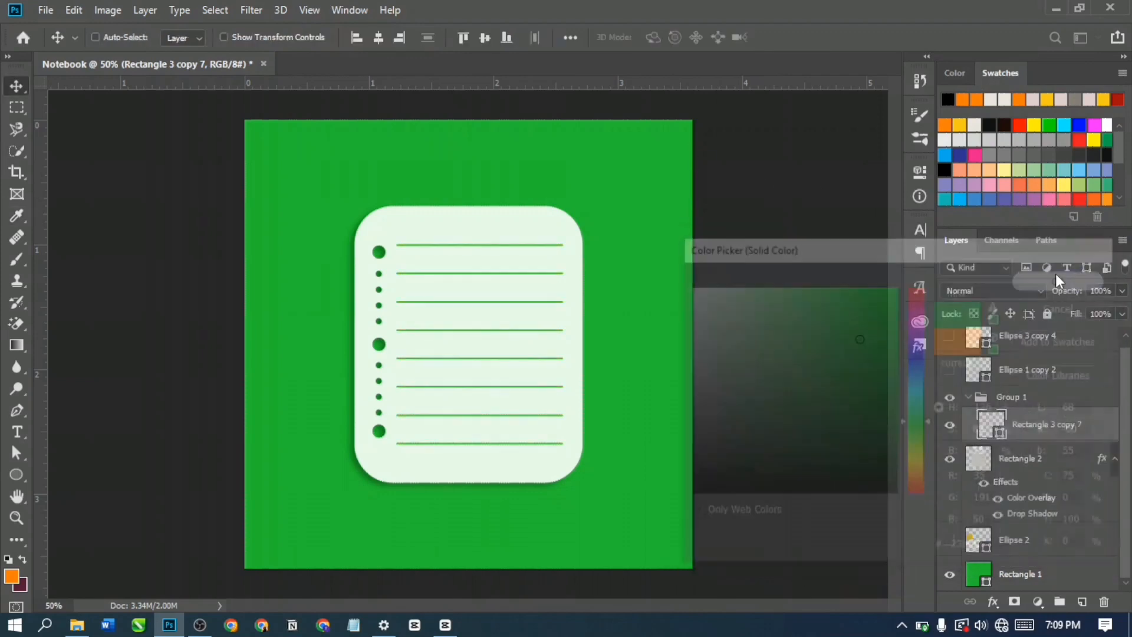
{"action": "left_click", "coordinate": [967, 397]}
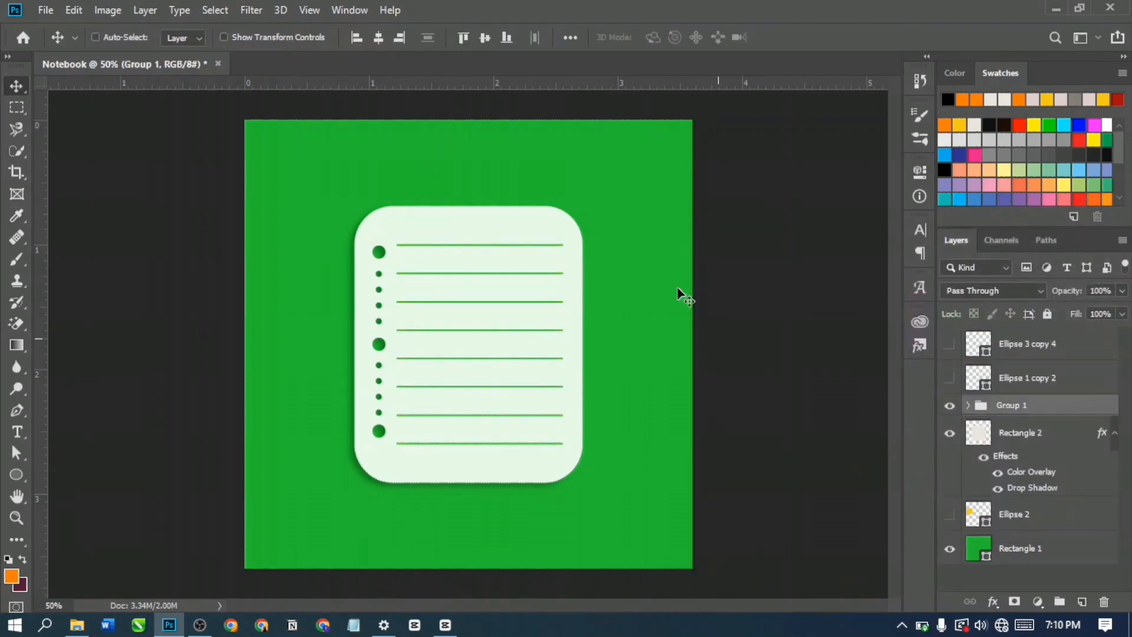